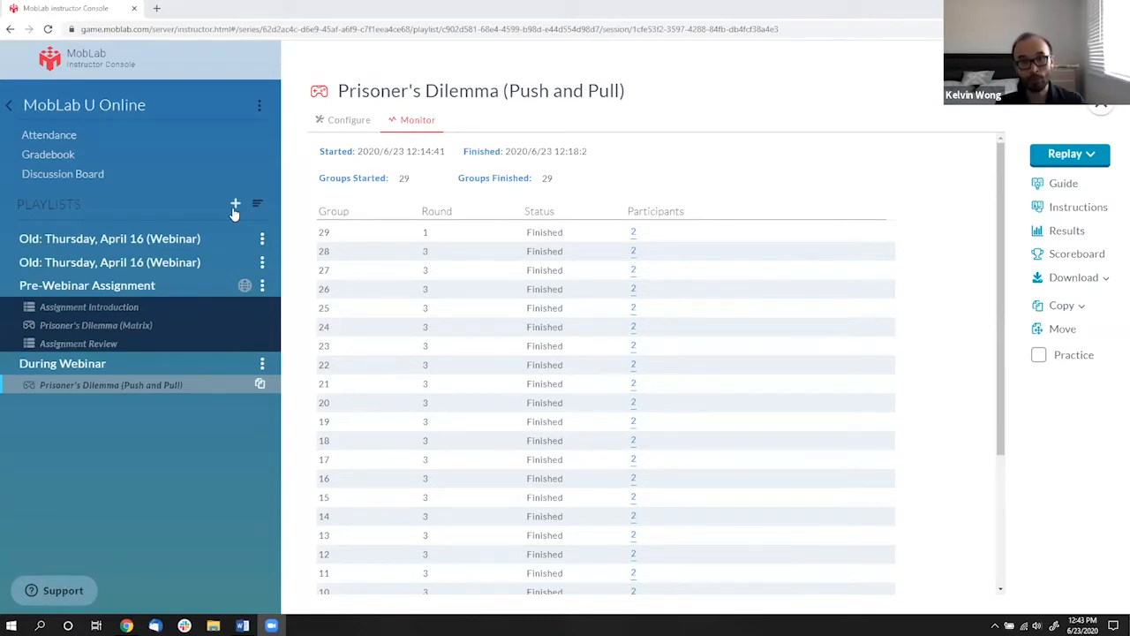
Create a new playlist named "After Webinar" with Online Assignment as its planned use.
{"action": "left_click", "coordinate": [235, 206]}
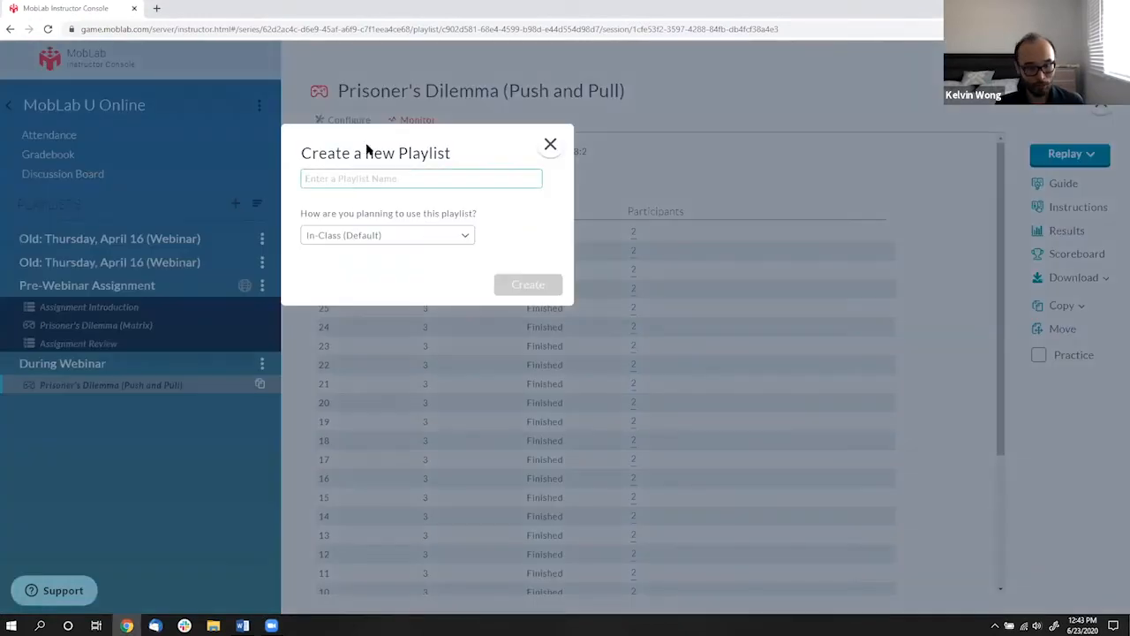
{"action": "type", "text": "After Webinar"}
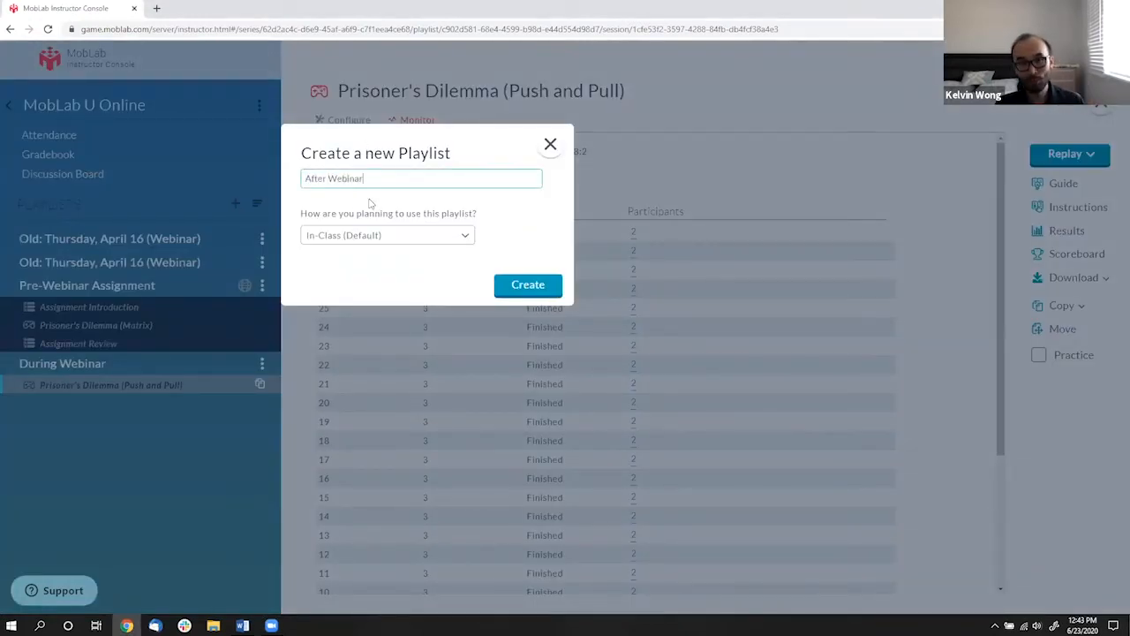
{"action": "left_click", "coordinate": [375, 234]}
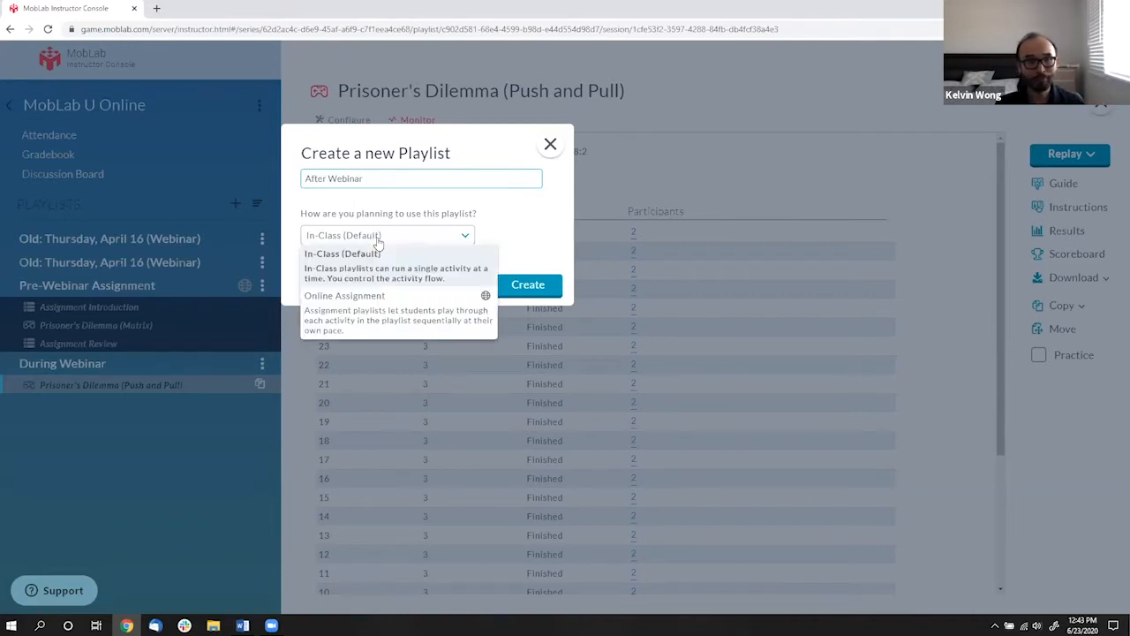
{"action": "left_click", "coordinate": [392, 313]}
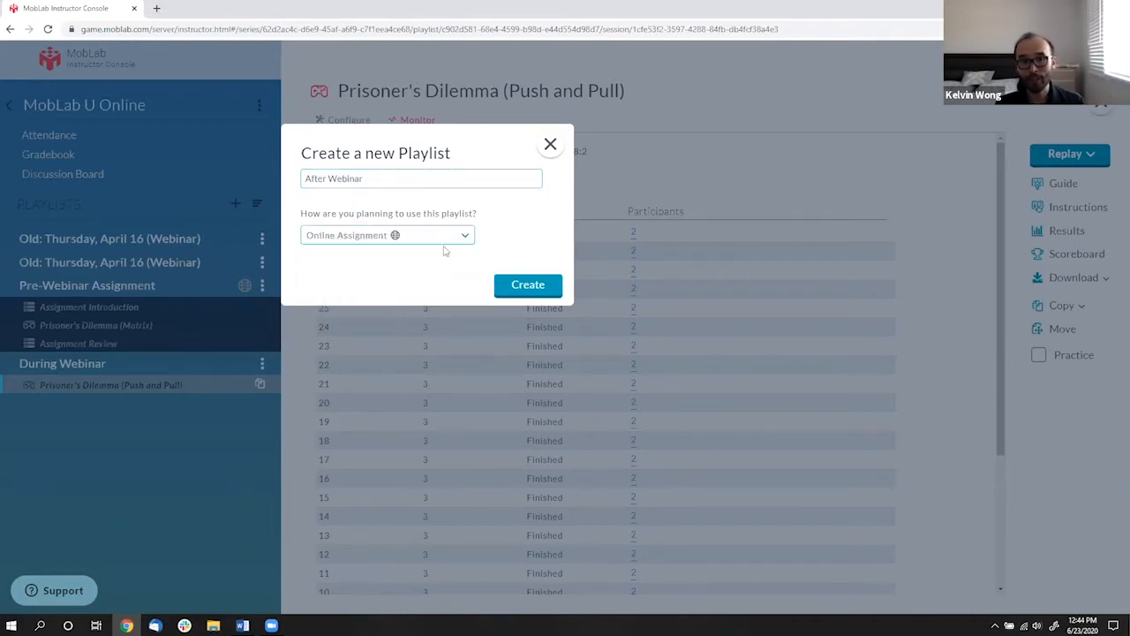
{"action": "left_click", "coordinate": [523, 289]}
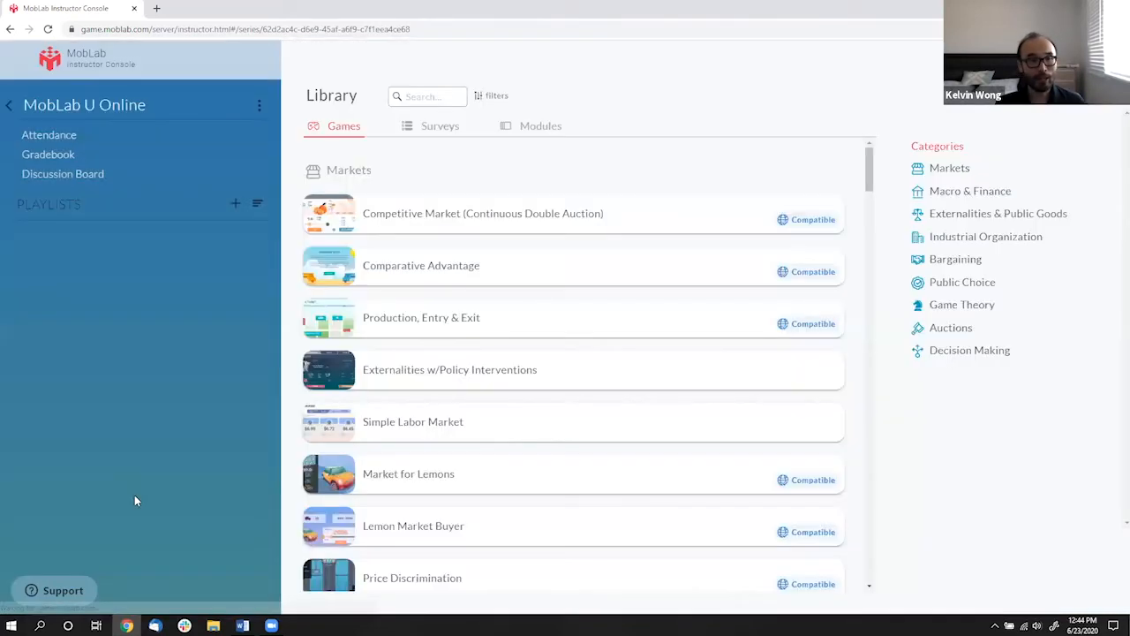
Set the After Webinar playlist's assignment closing date to Jul 7, 2020 and save its availability.
{"action": "left_click", "coordinate": [245, 356]}
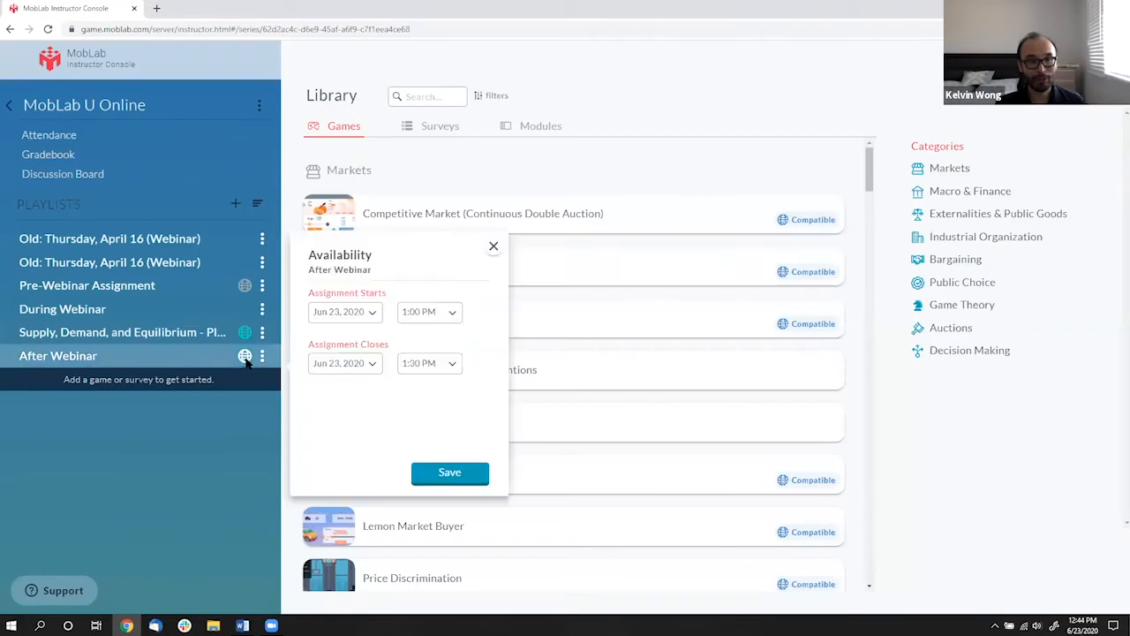
{"action": "left_click", "coordinate": [377, 365]}
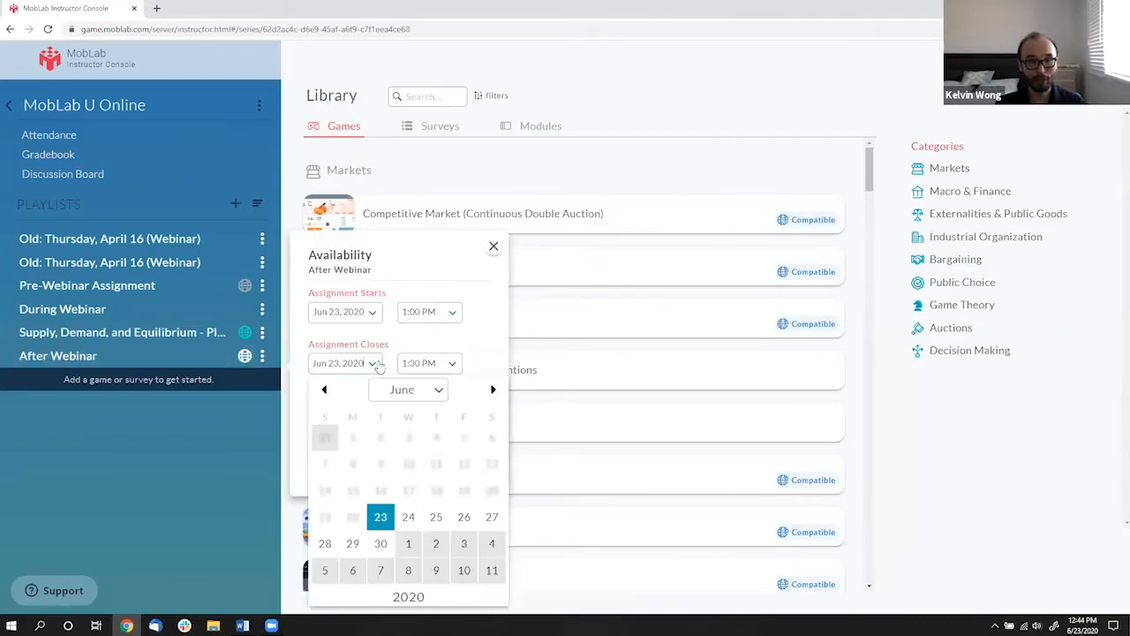
{"action": "left_click", "coordinate": [381, 570]}
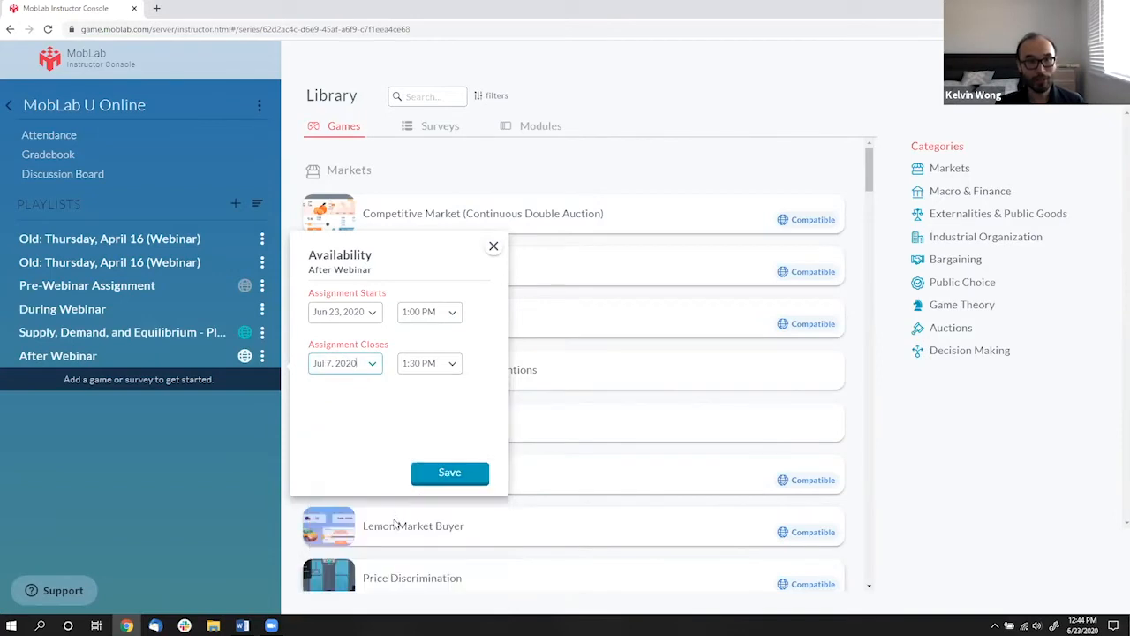
{"action": "left_click", "coordinate": [450, 474]}
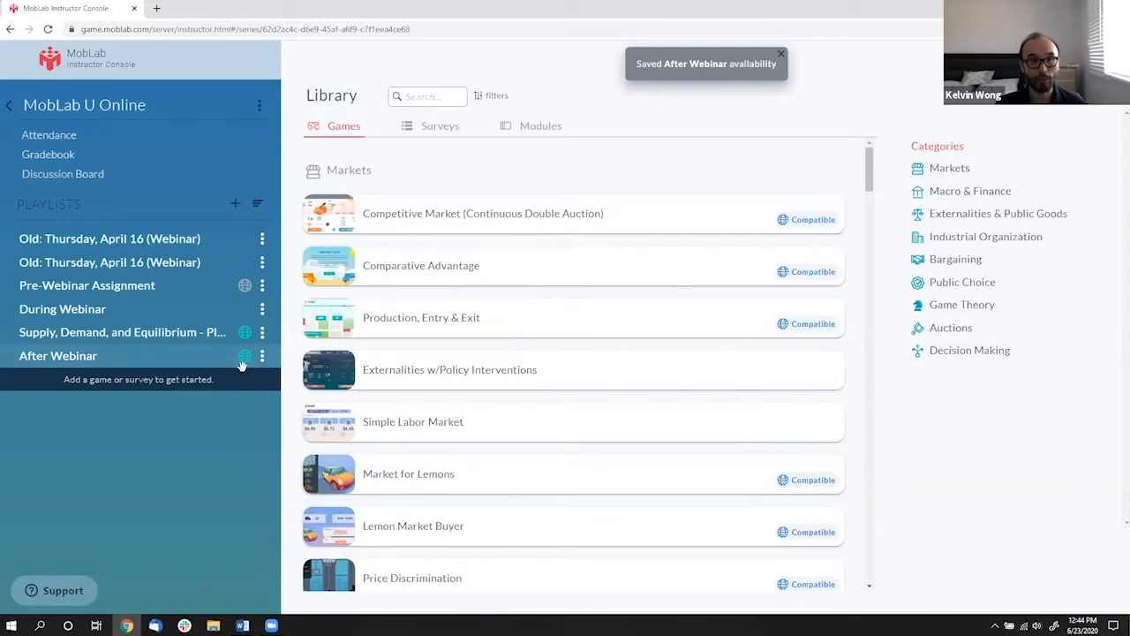
Add a Blank Survey from the survey library to the After Webinar playlist.
{"action": "left_click", "coordinate": [429, 130]}
{"action": "mouse_move", "coordinate": [481, 219]}
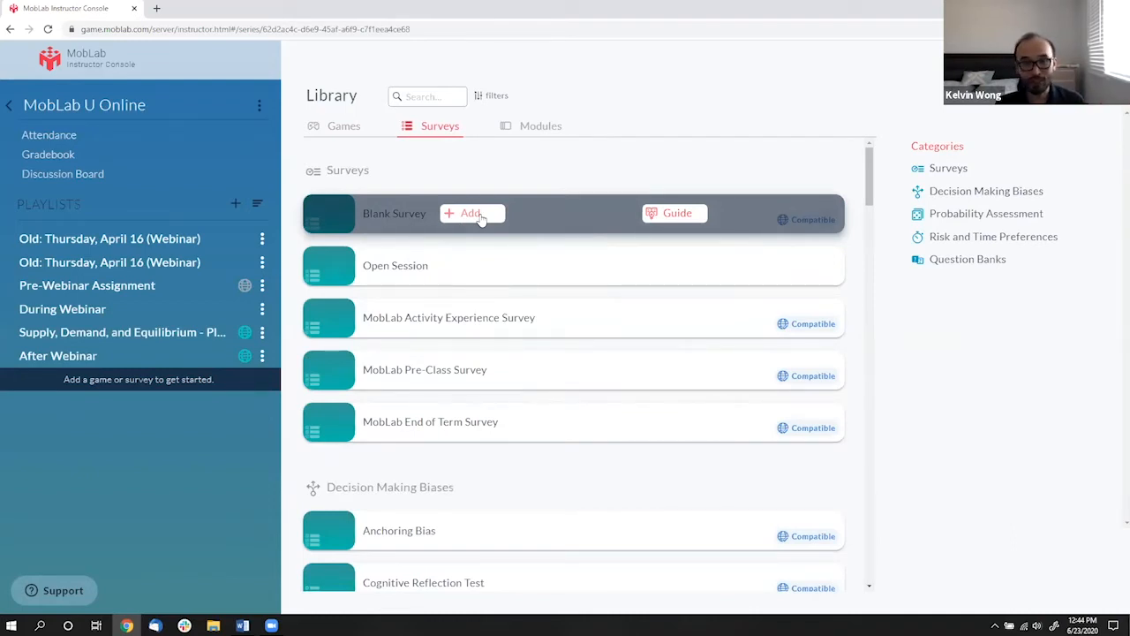
{"action": "left_click", "coordinate": [479, 217]}
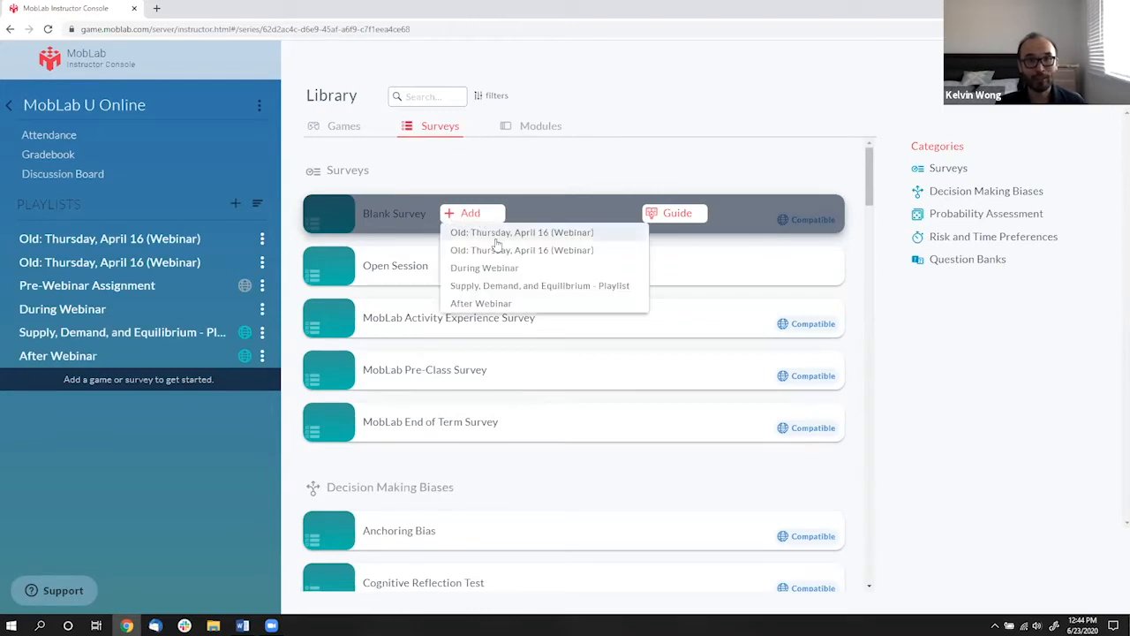
{"action": "left_click", "coordinate": [481, 303]}
Open the Blank Survey in the After Webinar playlist and rename it "Assignment Introduction".
{"action": "left_click", "coordinate": [111, 378]}
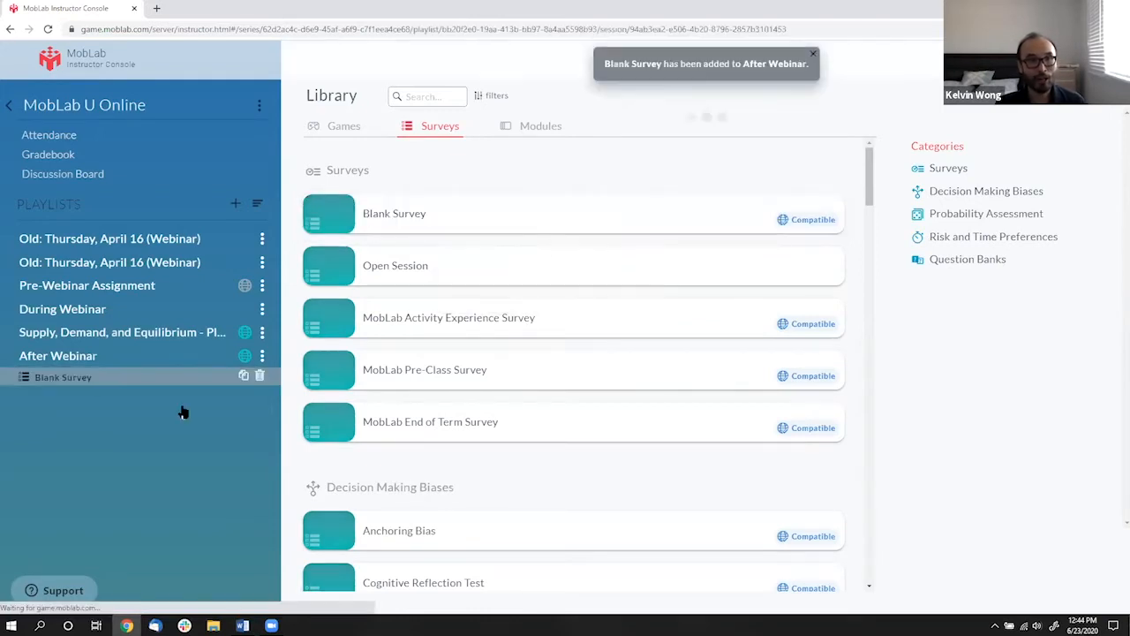
{"action": "triple_click", "coordinate": [559, 177]}
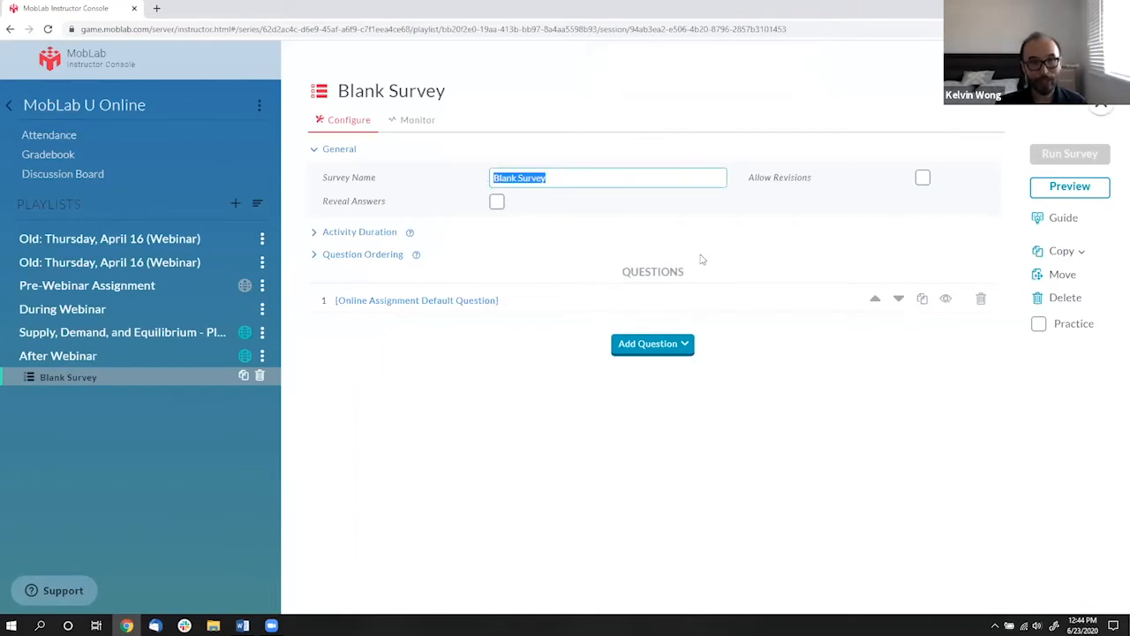
{"action": "type", "text": "Assignment Intr"}
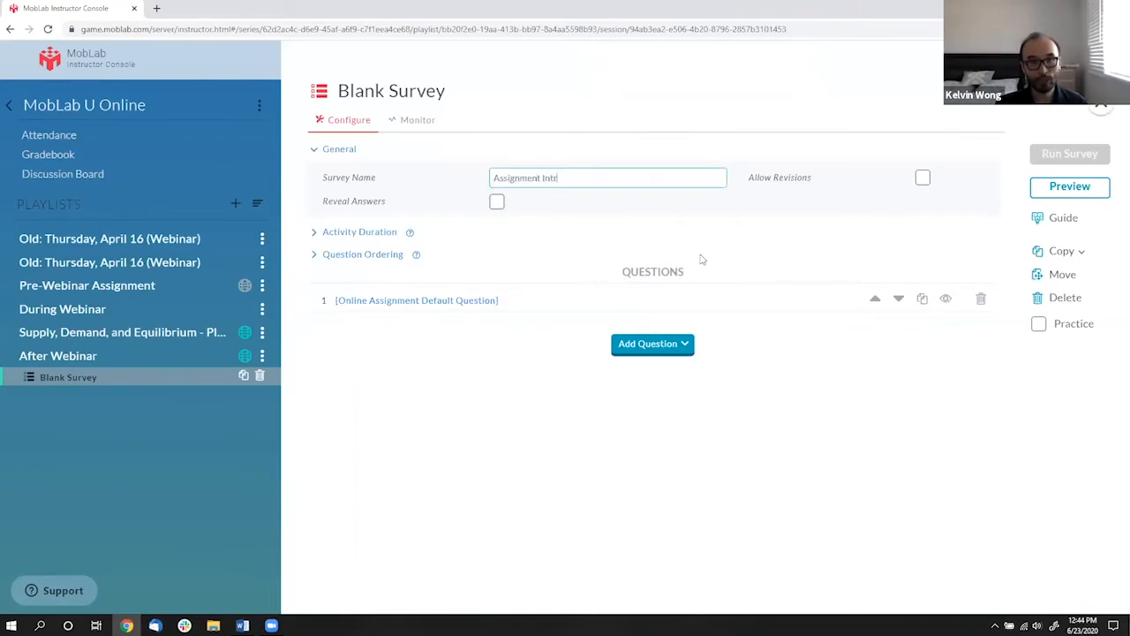
{"action": "type", "text": "oduction"}
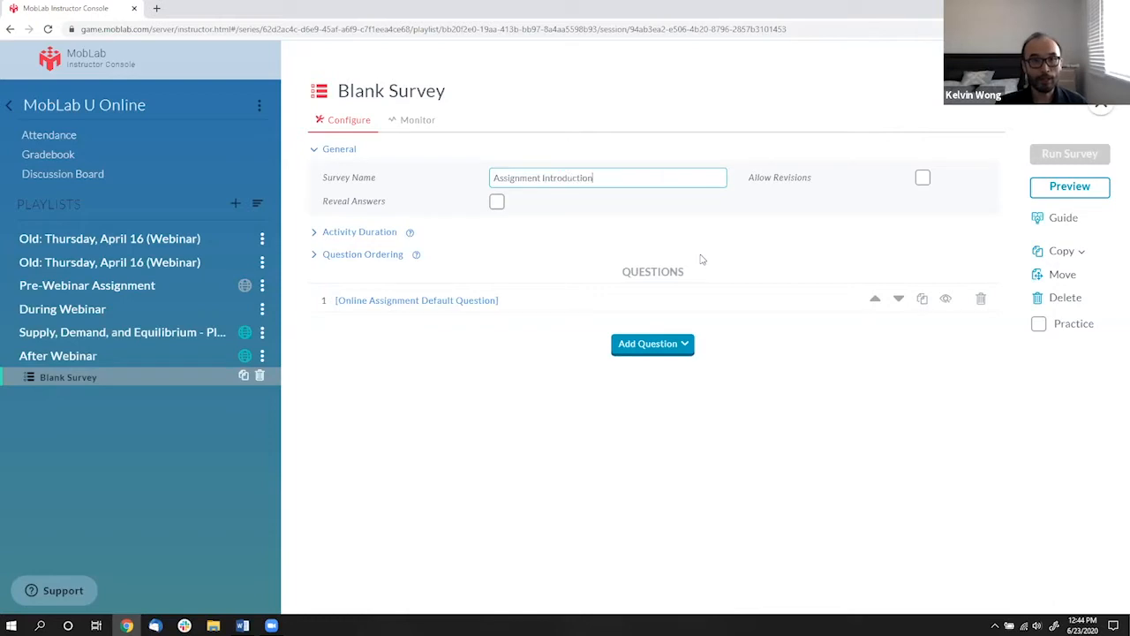
Rename the default question "Overview" and replace its text with an introduction to the Prisoner's Dilemma rounds, game review and Instruction Comprehension Check.
{"action": "left_click", "coordinate": [446, 314]}
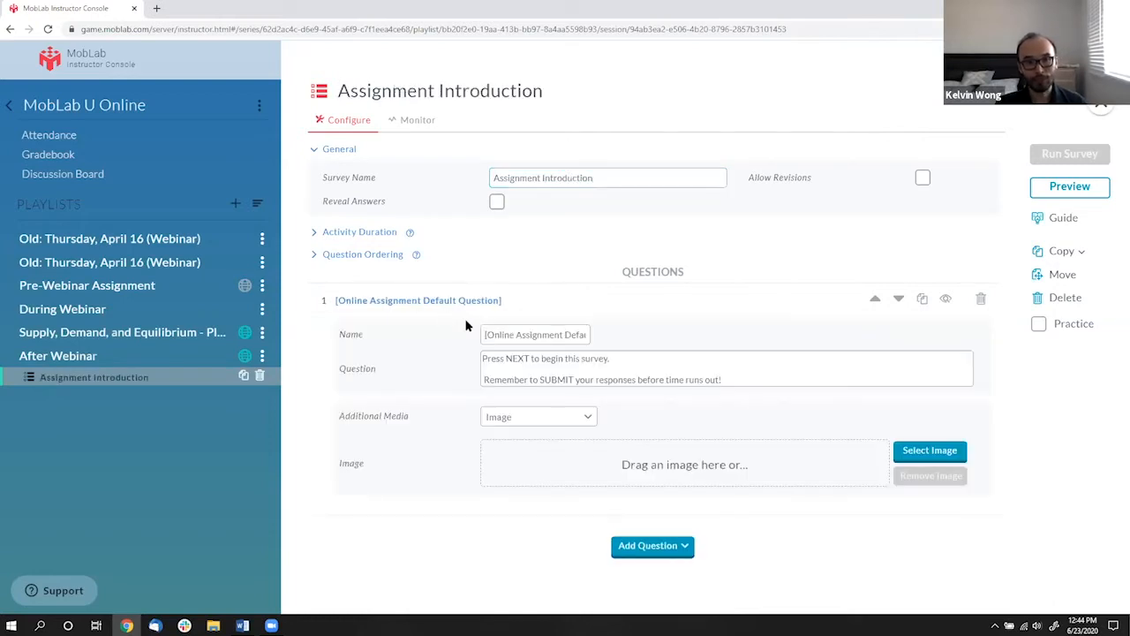
{"action": "triple_click", "coordinate": [507, 339]}
{"action": "type", "text": "Overview"}
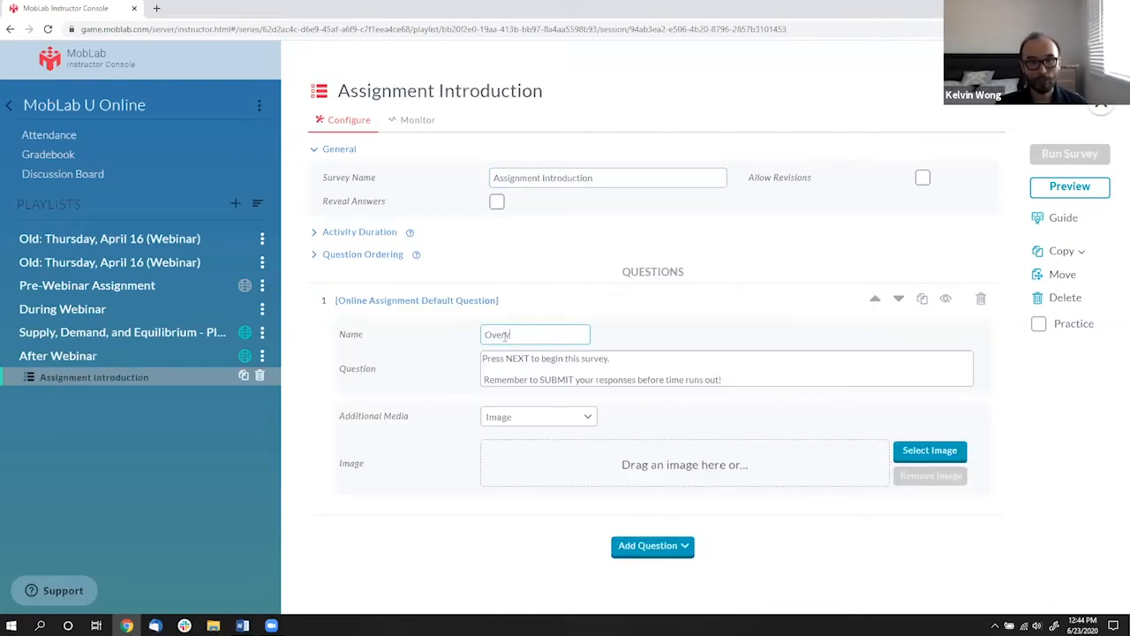
{"action": "left_click", "coordinate": [512, 366]}
{"action": "key", "text": "ctrl+a"}
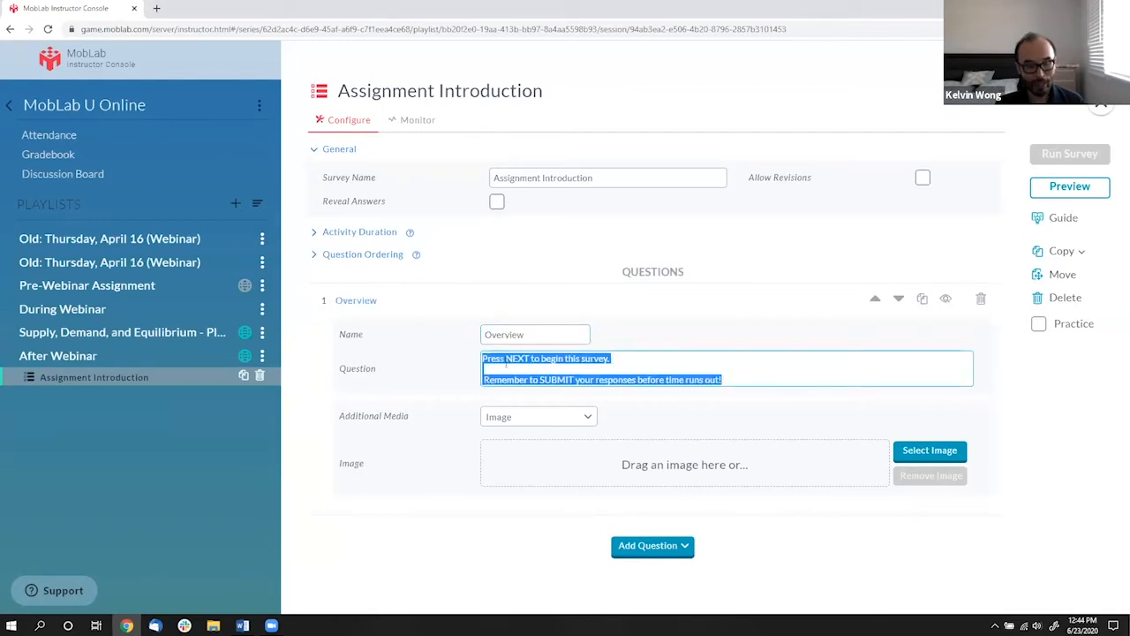
{"action": "type", "text": "In this Assignment, you will play a few rounds of the Prisoner's Dilemma.  In this Activity, we are going to review how to play the MobLab game, and do a quick Instruction Comprehension Check."}
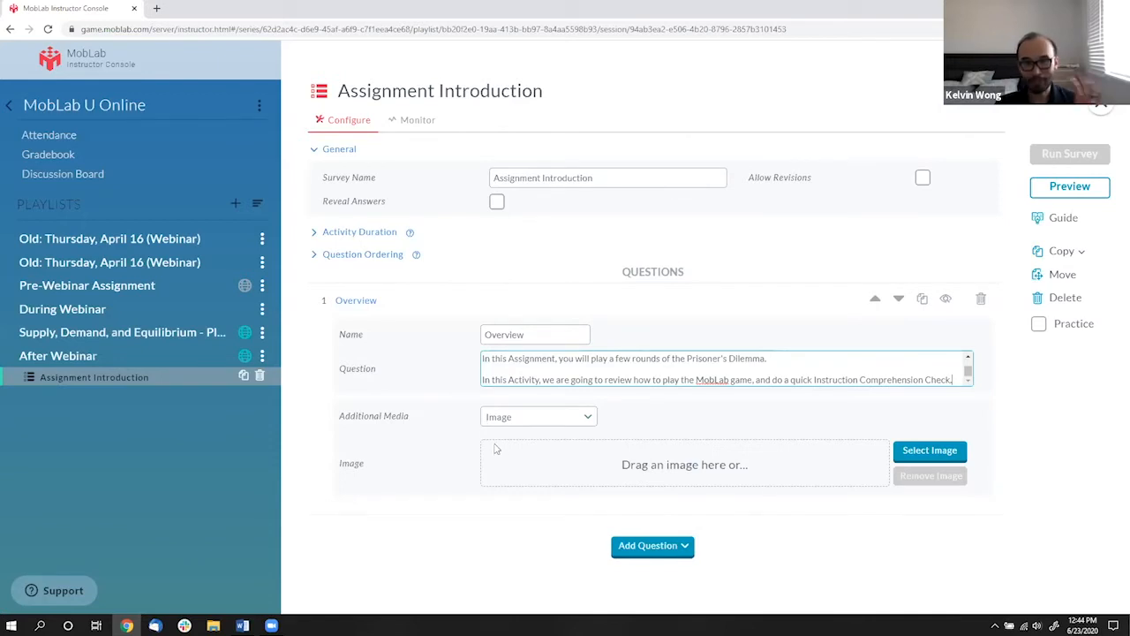
Add an Informational question whose text asks students to watch the professor's abbreviated version of MobLab's student instructions before a quiz.
{"action": "left_click", "coordinate": [637, 547]}
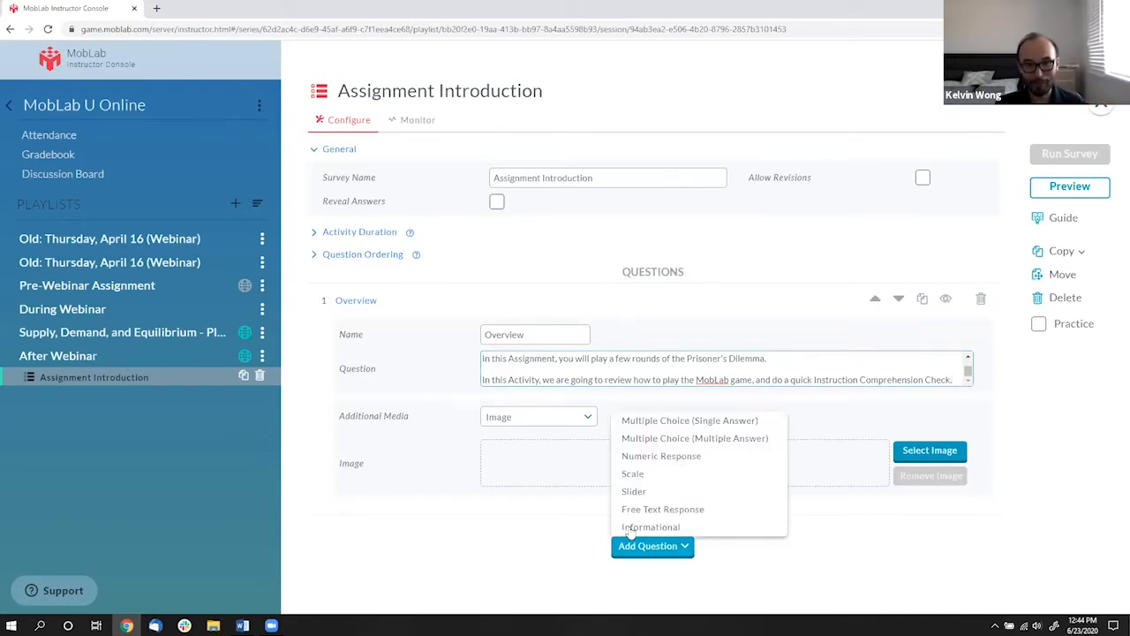
{"action": "left_click", "coordinate": [642, 526]}
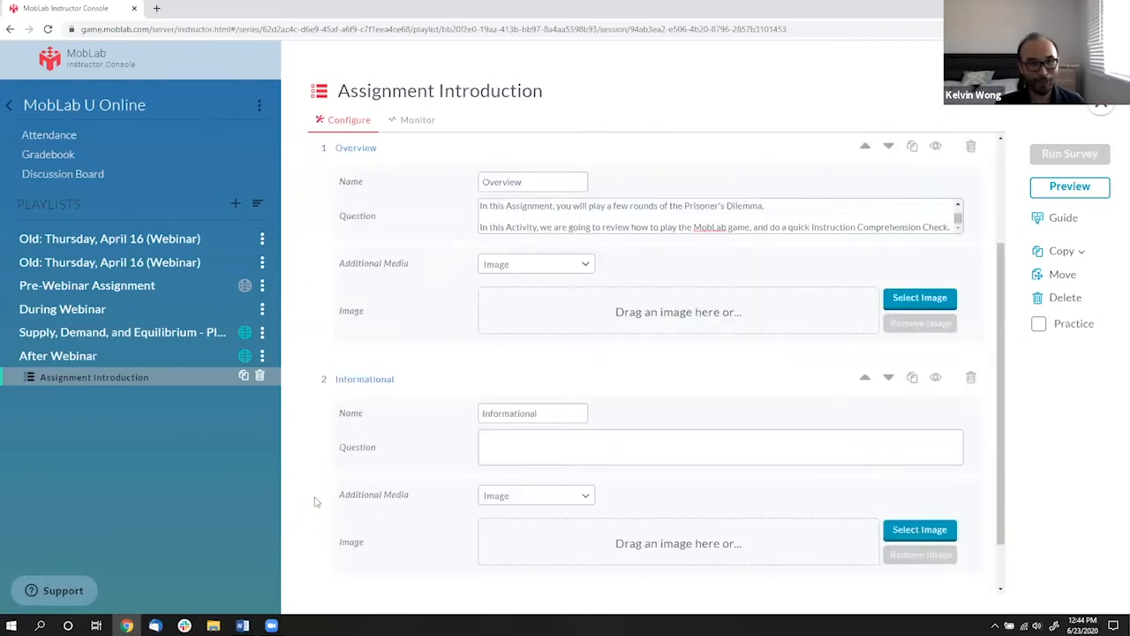
{"action": "key", "text": "alt+Tab"}
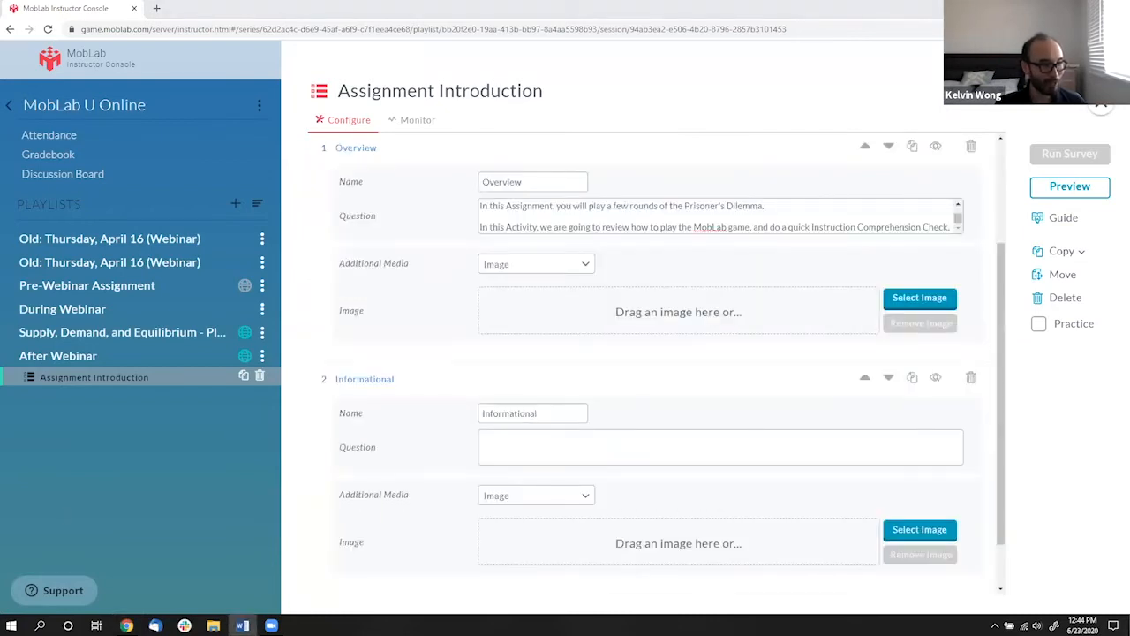
{"action": "left_click", "coordinate": [512, 435]}
{"action": "type", "text": "In the interest of time, Prof. Wong created an abbreviated version of MobLab's student instructions. Please watch, as there will be a quiz afterwards!"}
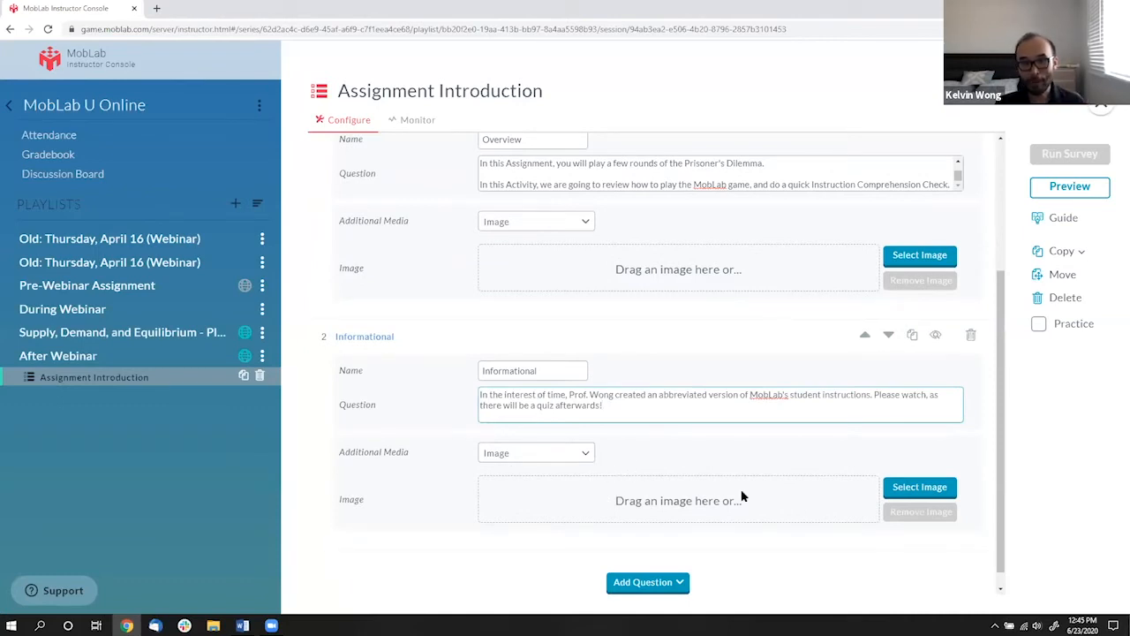
{"action": "left_click", "coordinate": [505, 456]}
{"action": "left_click", "coordinate": [516, 485]}
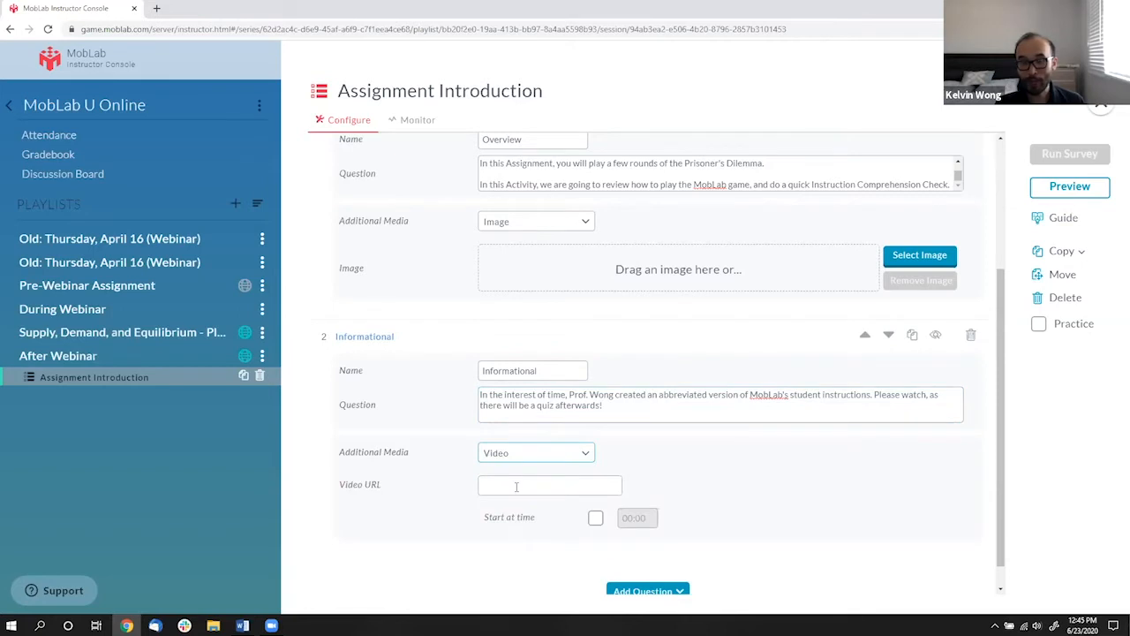
{"action": "key", "text": "alt+Tab"}
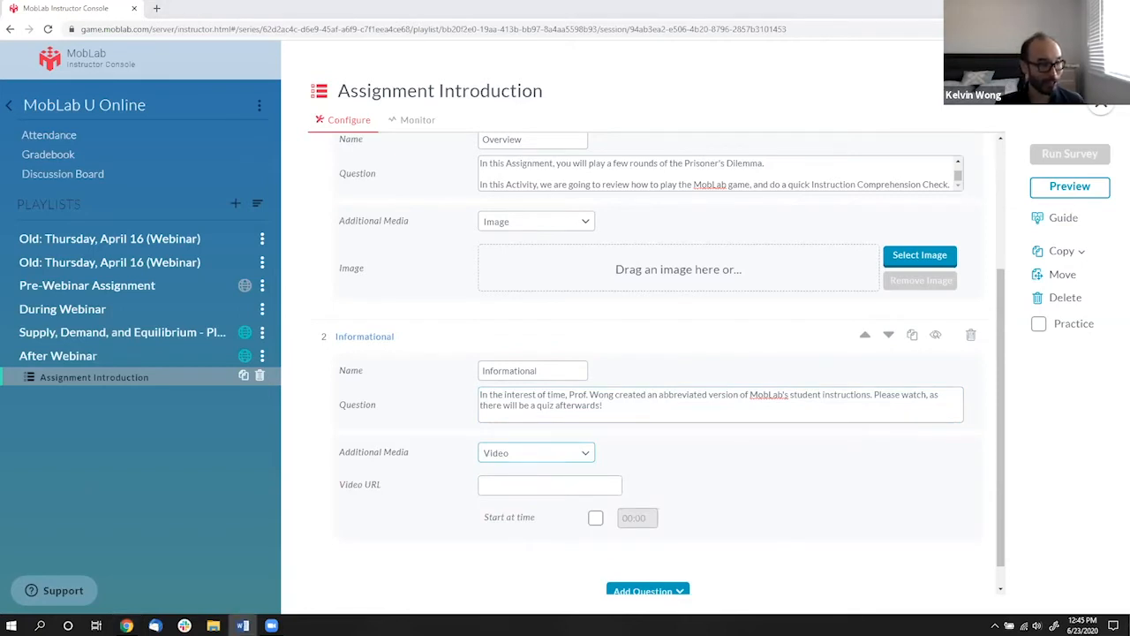
{"action": "left_click", "coordinate": [521, 487]}
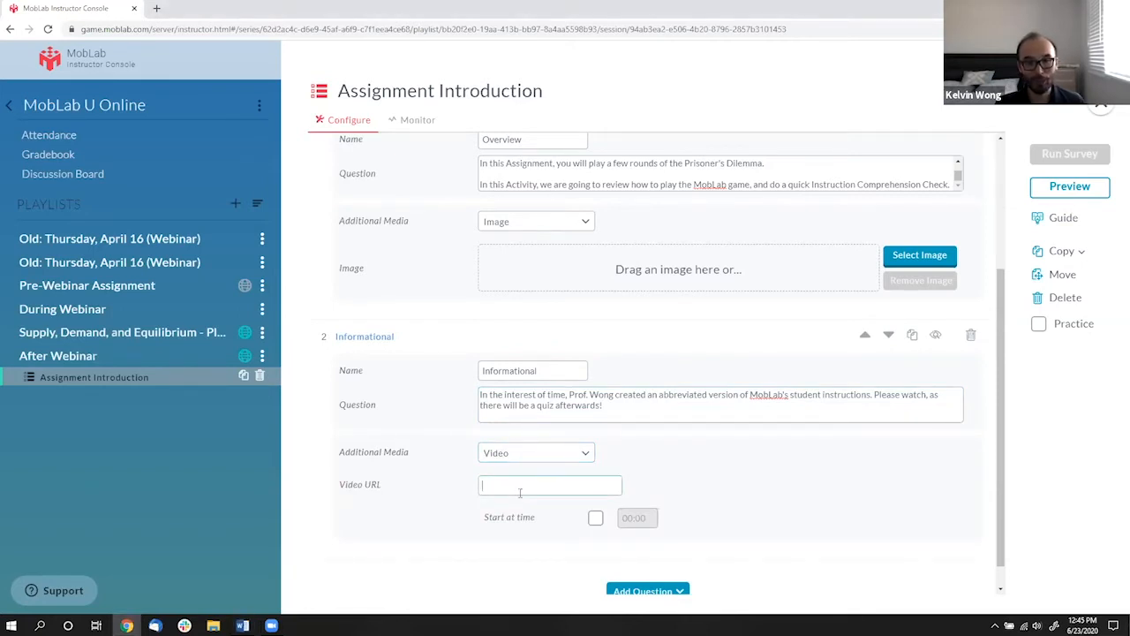
{"action": "type", "text": "https://youtu.be/gIrXcP8nBGE"}
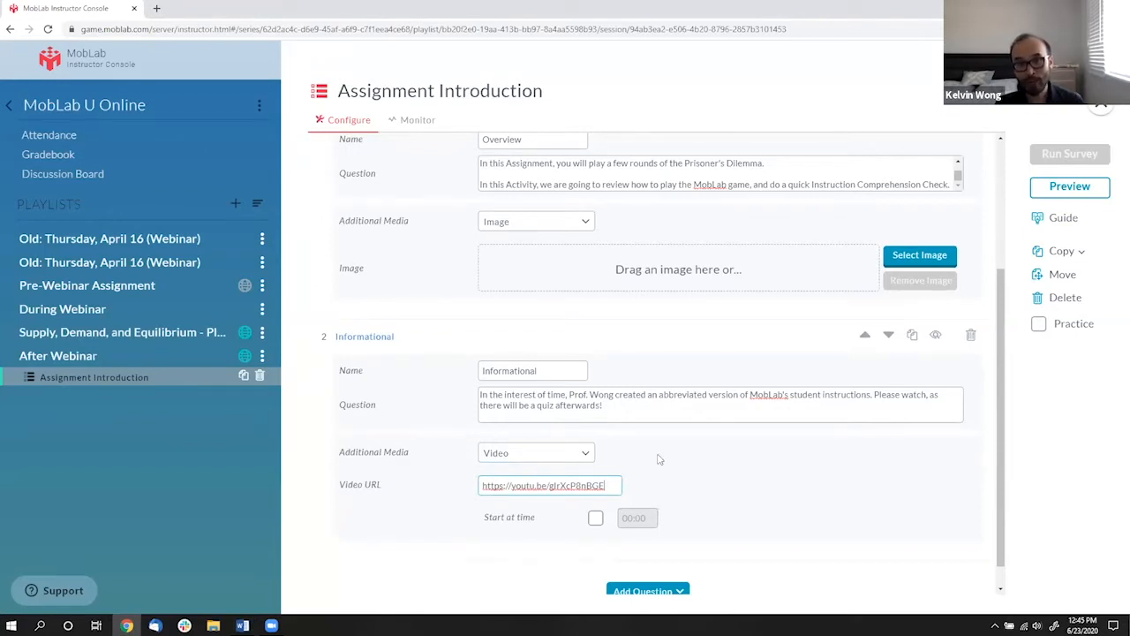
Add a Multiple Choice (Single Answer) question: If in this round you choose "C" and your match chooses "D", how many points do you earn?
{"action": "scroll", "coordinate": [743, 468], "scroll_direction": "down", "scroll_amount": 1}
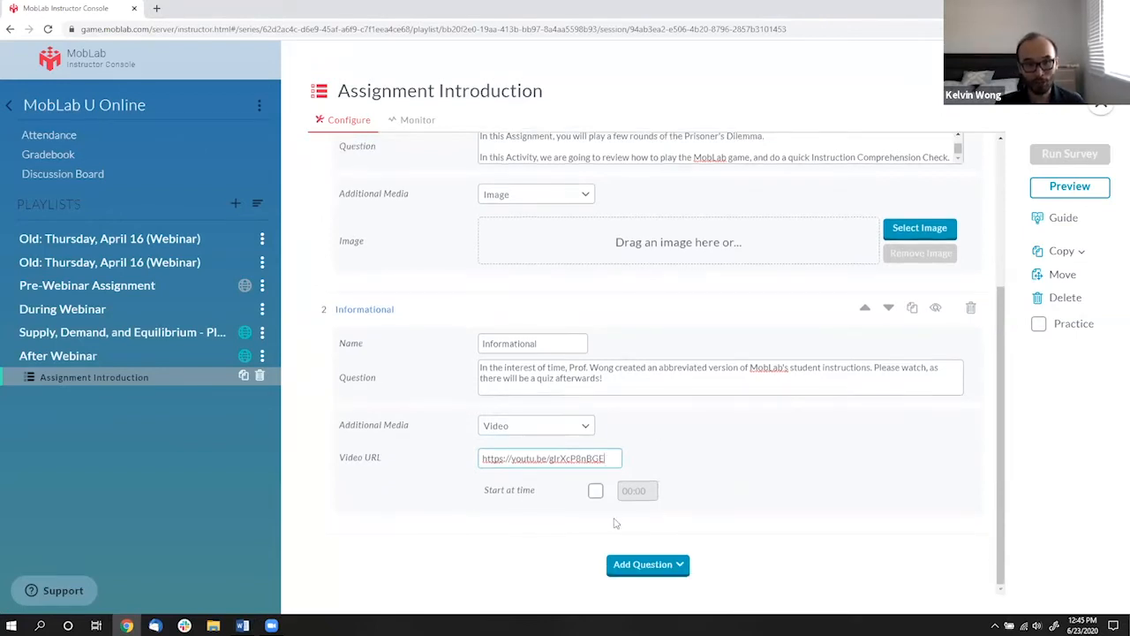
{"action": "left_click", "coordinate": [647, 564]}
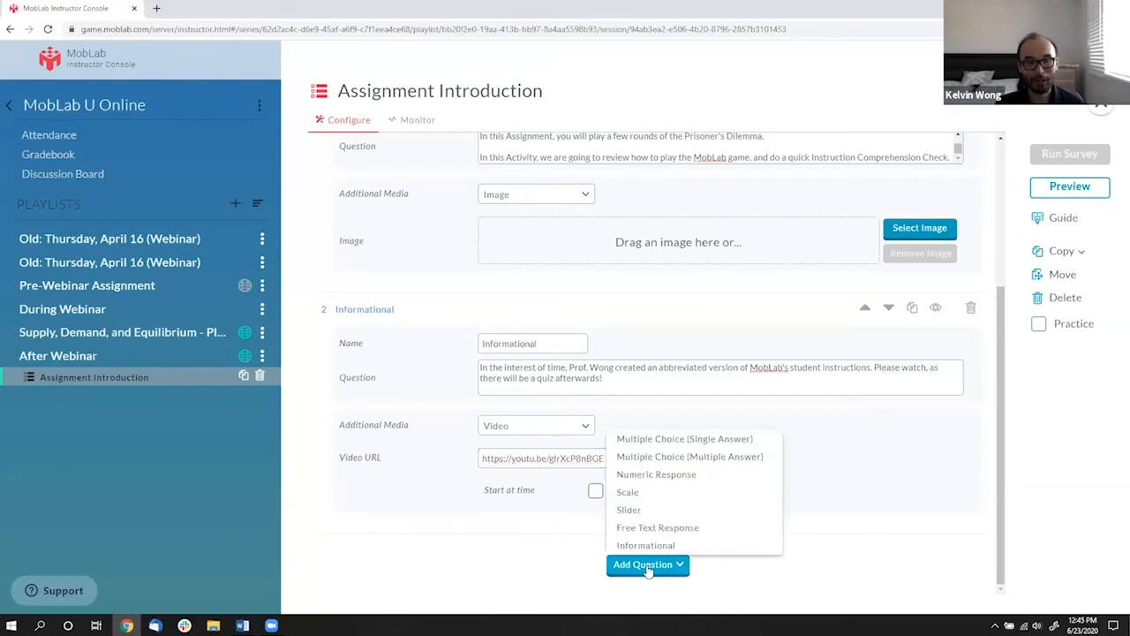
{"action": "left_click", "coordinate": [657, 444]}
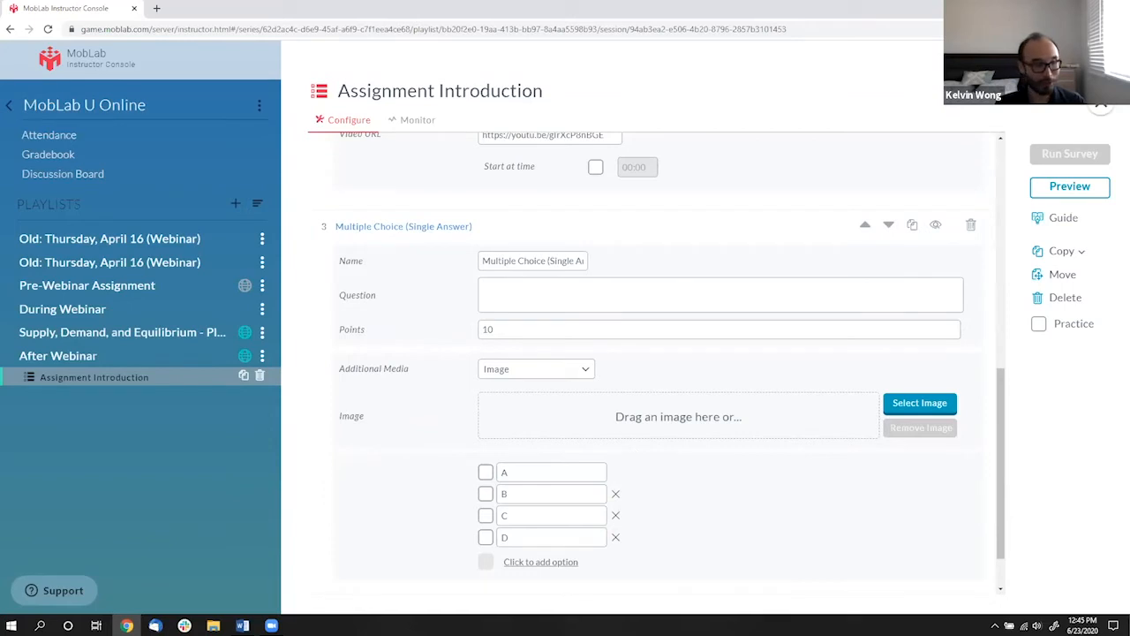
{"action": "key", "text": "alt+Tab"}
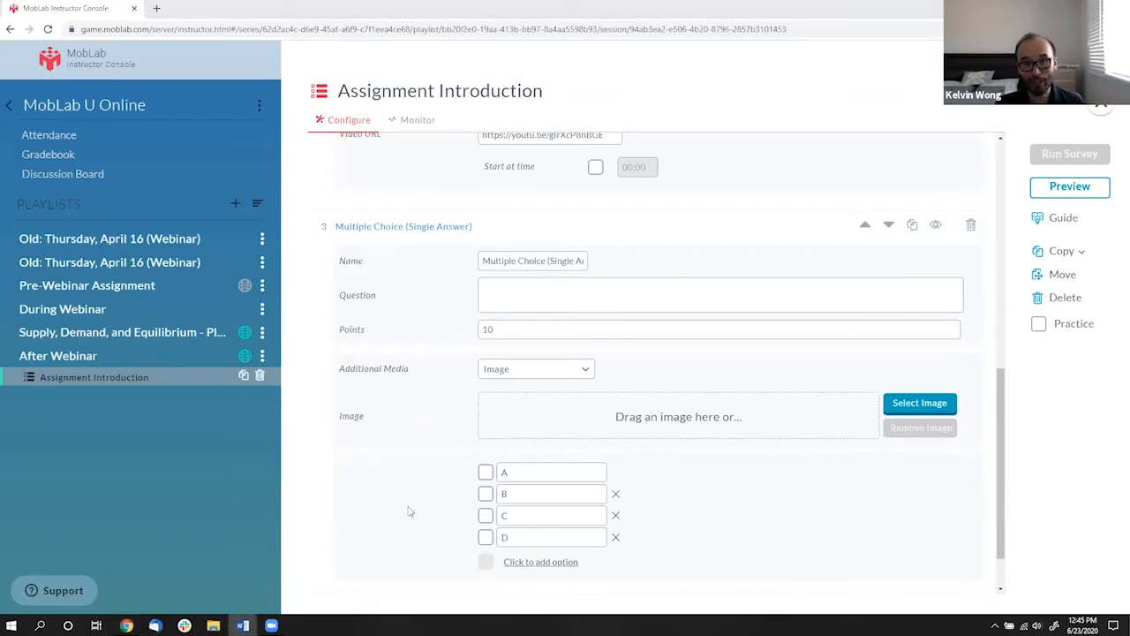
{"action": "key", "text": "alt+Tab"}
{"action": "type", "text": "If in this round you choose \"C\" and your match chooses \"D\", how many points do you earn?"}
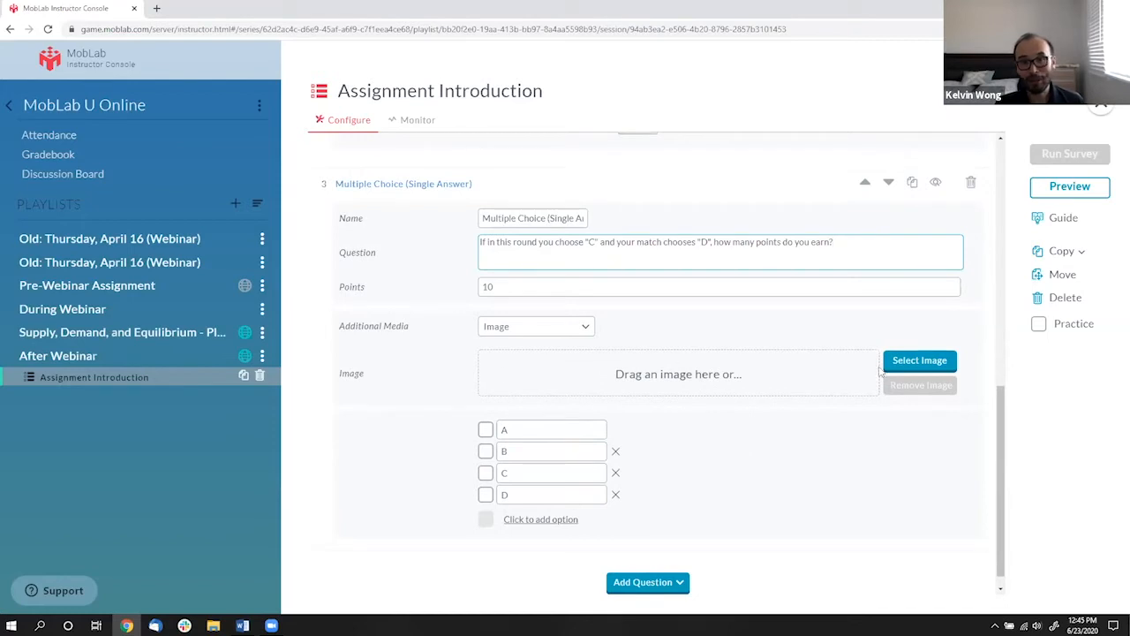
Attach the image Payoff Matrix.jpg from the Desktop to the multiple-choice question.
{"action": "left_click", "coordinate": [915, 361]}
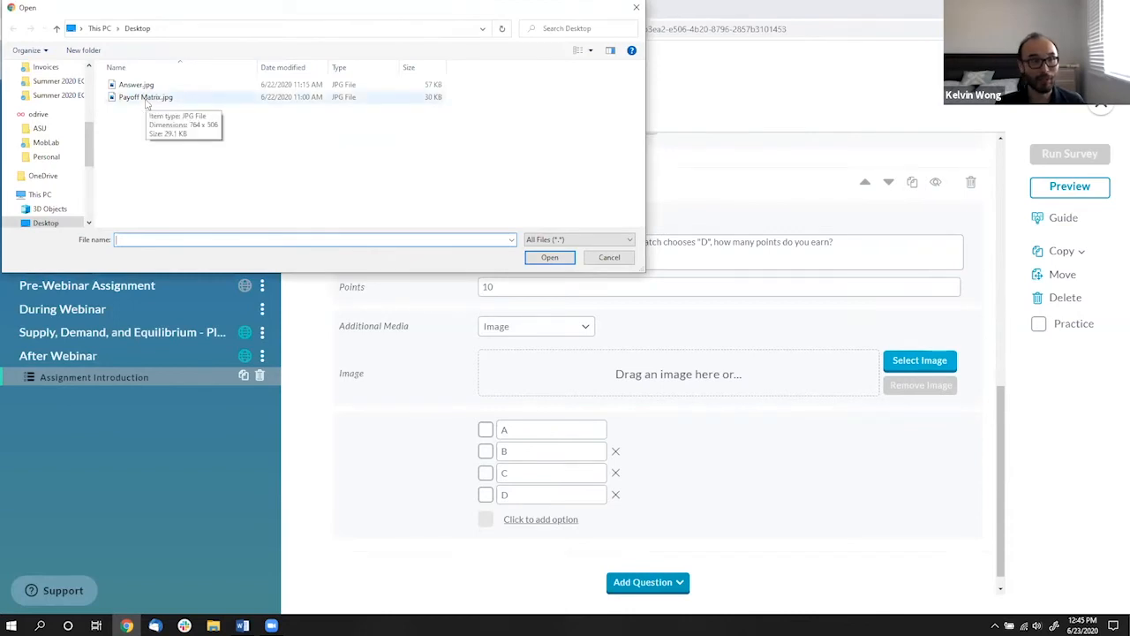
{"action": "left_click", "coordinate": [149, 97]}
{"action": "left_click", "coordinate": [548, 259]}
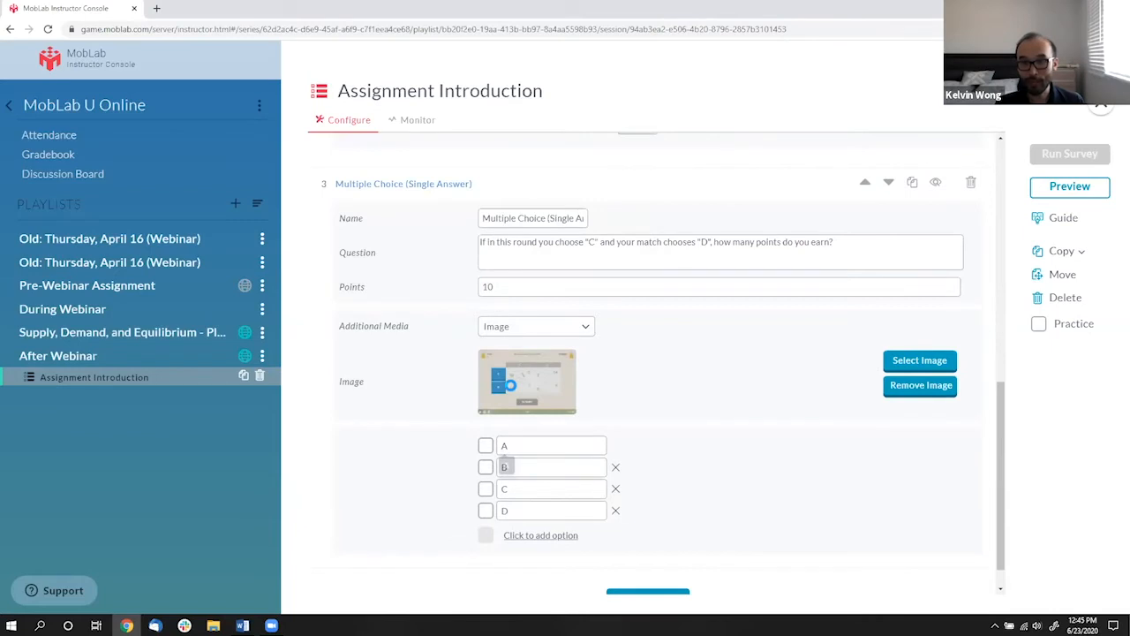
Set the multiple-choice question's answer options to 2, 6, 10 and 14, and mark 2 as the correct answer.
{"action": "left_click", "coordinate": [512, 445]}
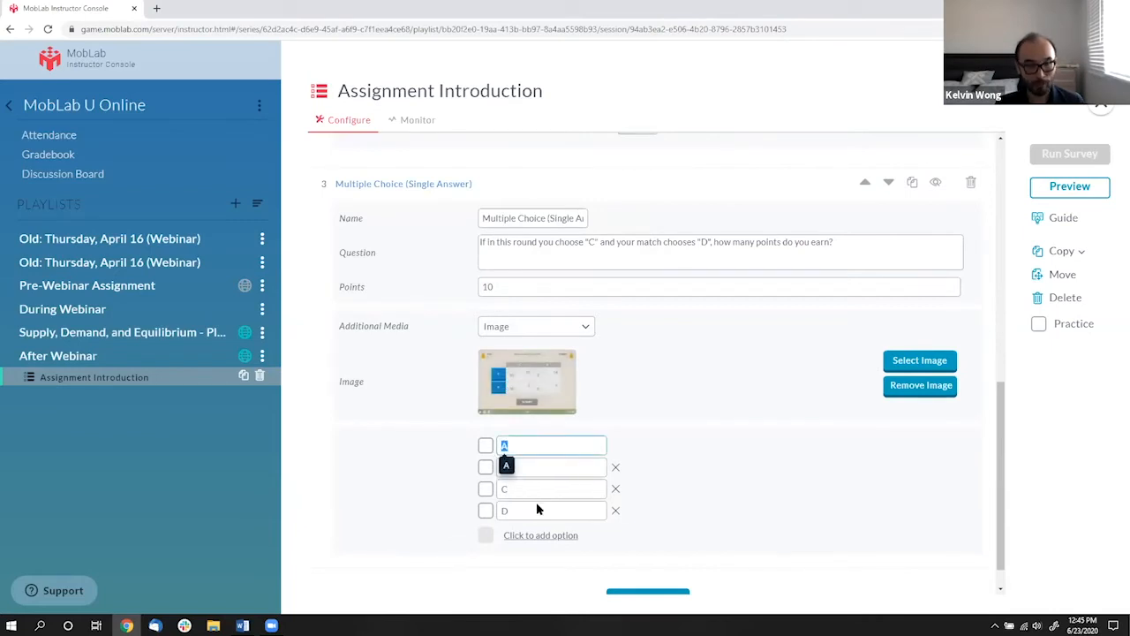
{"action": "type", "text": "2"}
{"action": "left_click", "coordinate": [504, 468]}
{"action": "left_click_drag", "start_coordinate": [522, 467], "coordinate": [500, 469]}
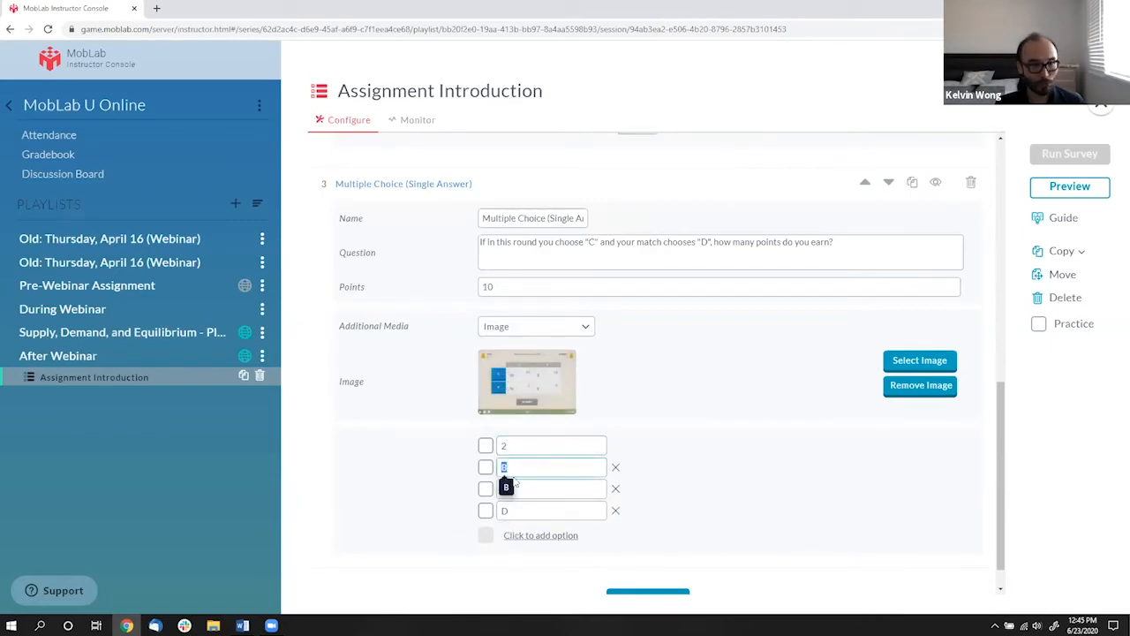
{"action": "type", "text": "6"}
{"action": "left_click", "coordinate": [544, 493]}
{"action": "type", "text": "10"}
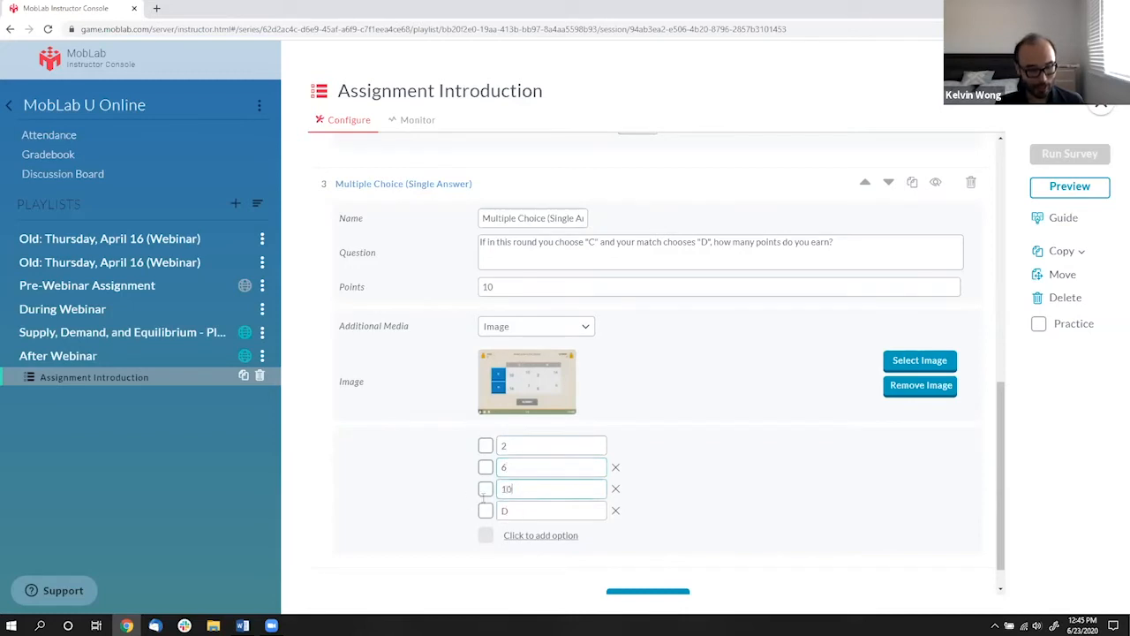
{"action": "left_click", "coordinate": [512, 509]}
{"action": "type", "text": "14"}
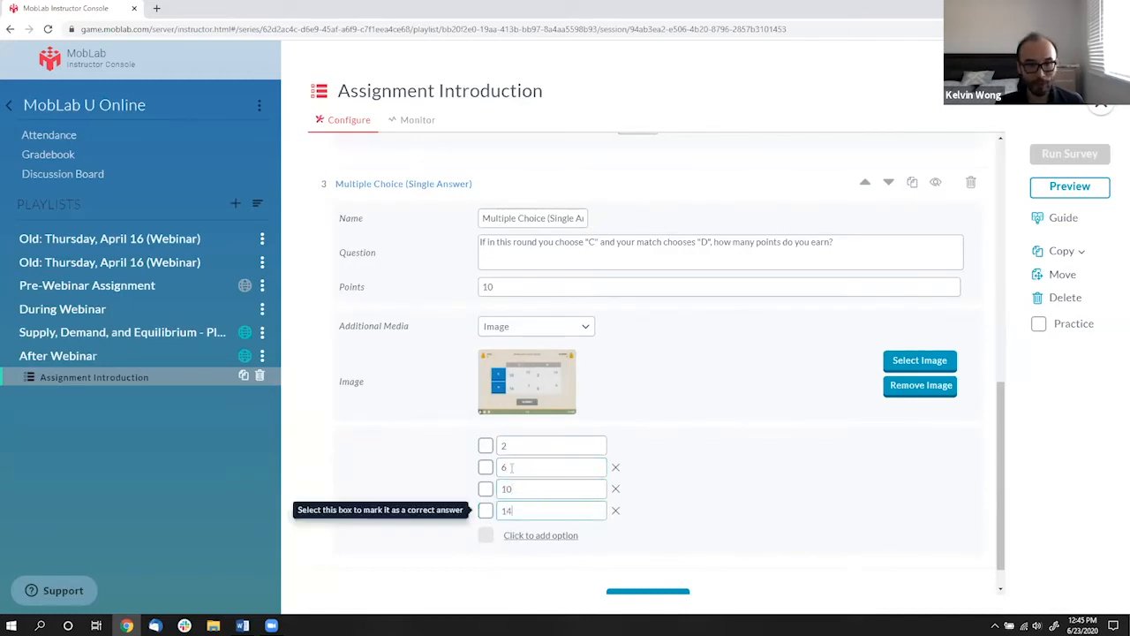
{"action": "left_click", "coordinate": [485, 447]}
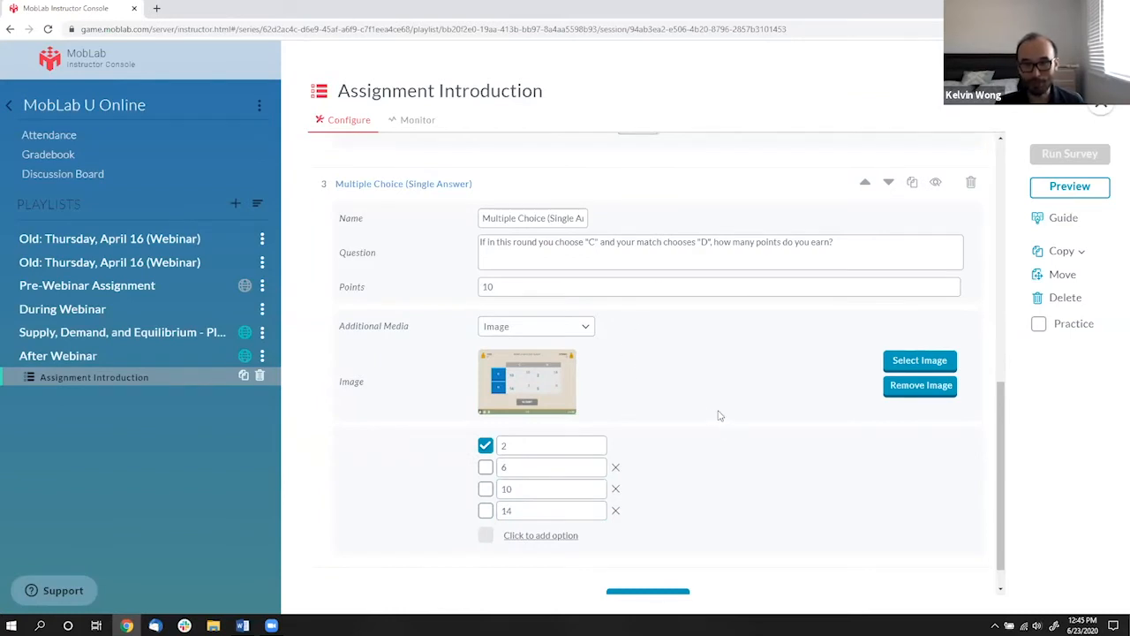
Add an Informational question explaining the answer: for "C" against "D", payoffs are in the upper-right cell, yours are in blue, and you earn 2.
{"action": "scroll", "coordinate": [766, 503], "scroll_direction": "down", "scroll_amount": 1}
{"action": "left_click", "coordinate": [675, 566]}
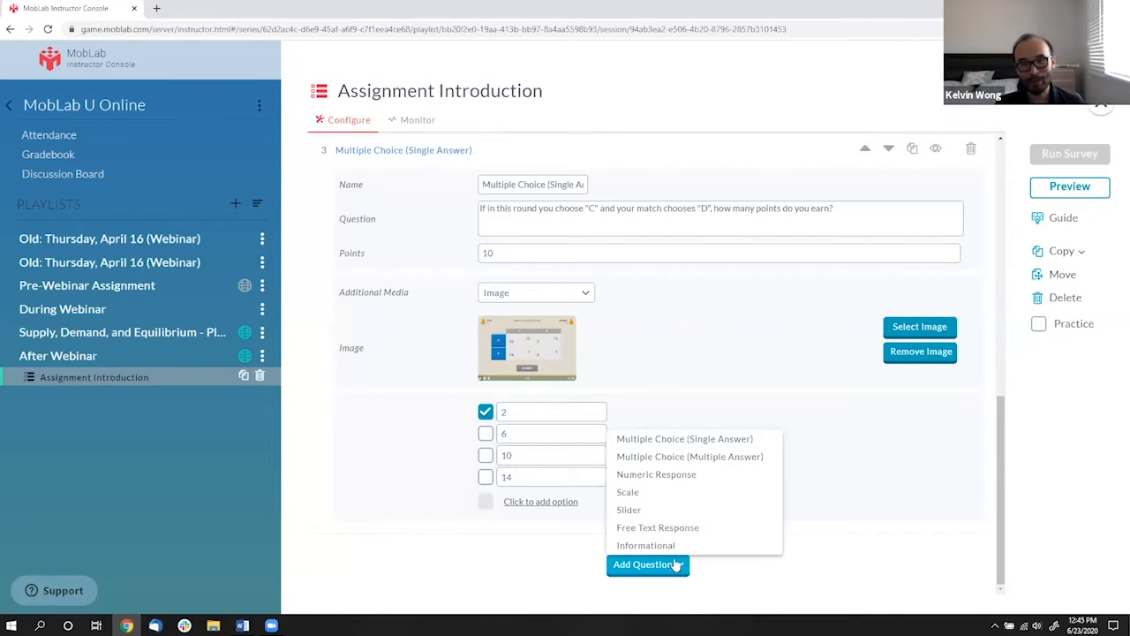
{"action": "left_click", "coordinate": [676, 549]}
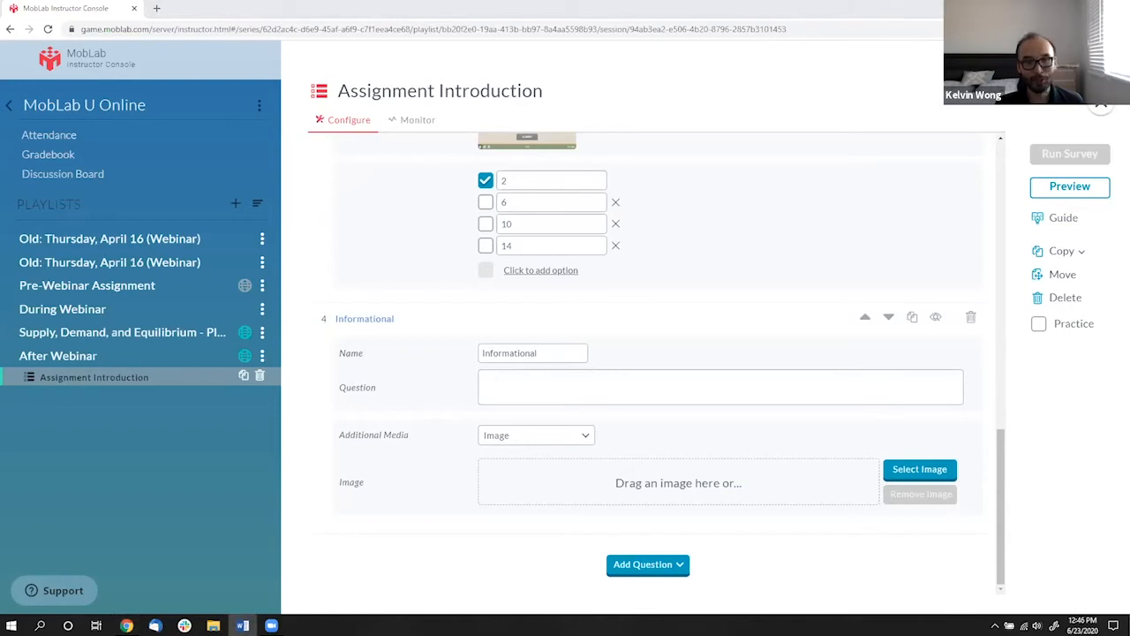
{"action": "left_click", "coordinate": [525, 395]}
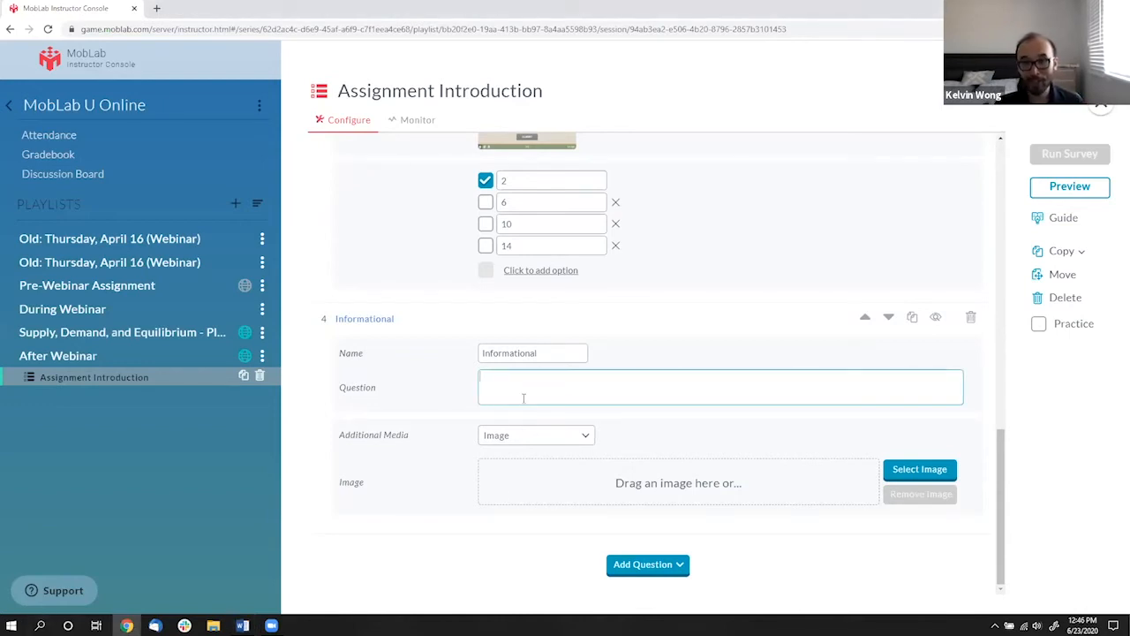
{"action": "type", "text": "Answer: If you choose \"C\" and your match chooses \"D\", payoffs are in the upper-right cell. As your payoffs are in blue, you earn 2."}
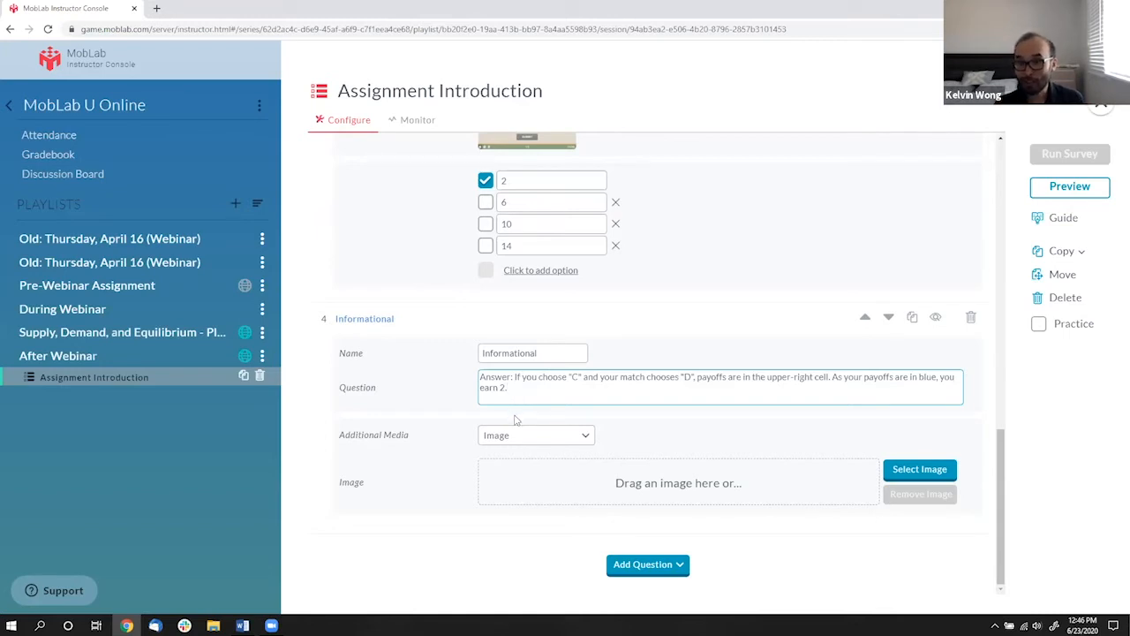
Attach the image Answer.jpg from the Desktop to the answer explanation question.
{"action": "left_click", "coordinate": [930, 477]}
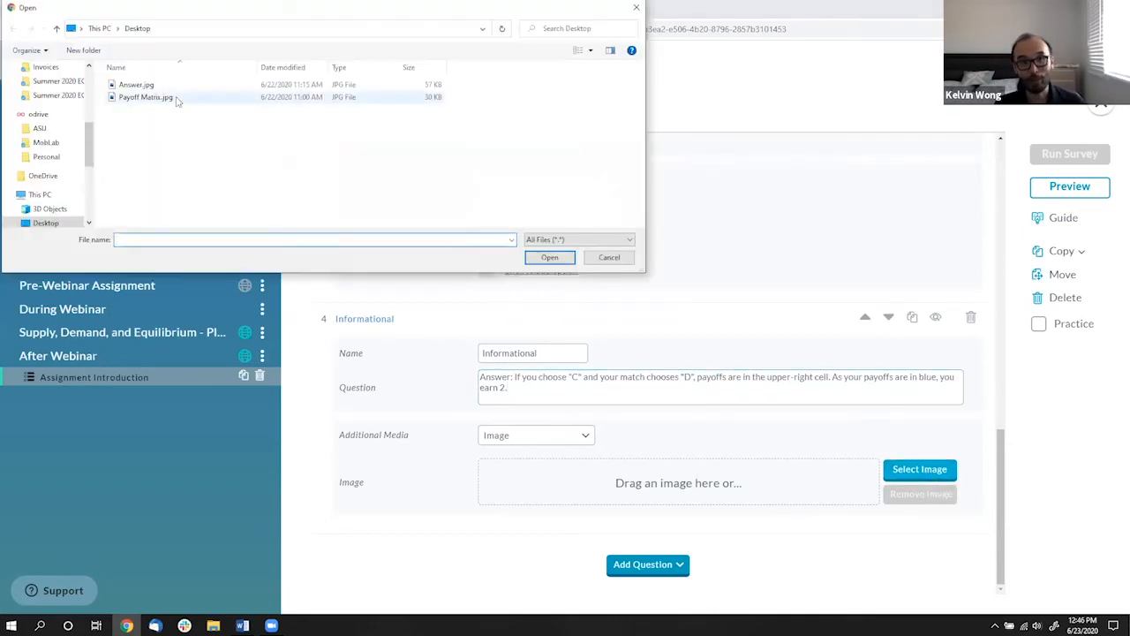
{"action": "left_click", "coordinate": [176, 97]}
{"action": "left_click", "coordinate": [221, 85]}
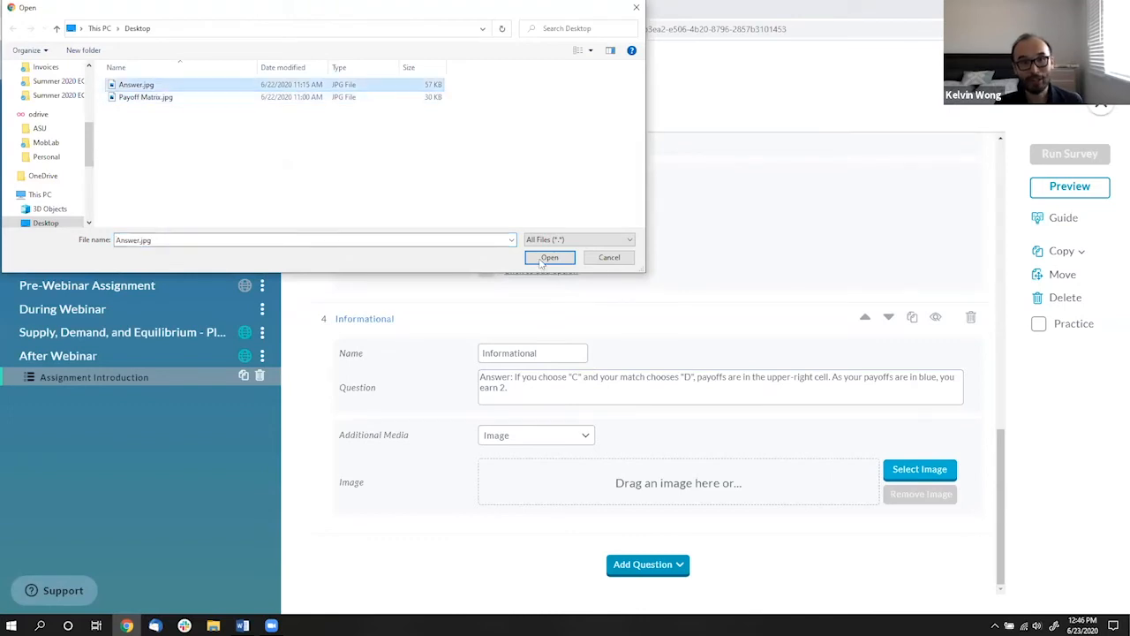
{"action": "left_click", "coordinate": [545, 258]}
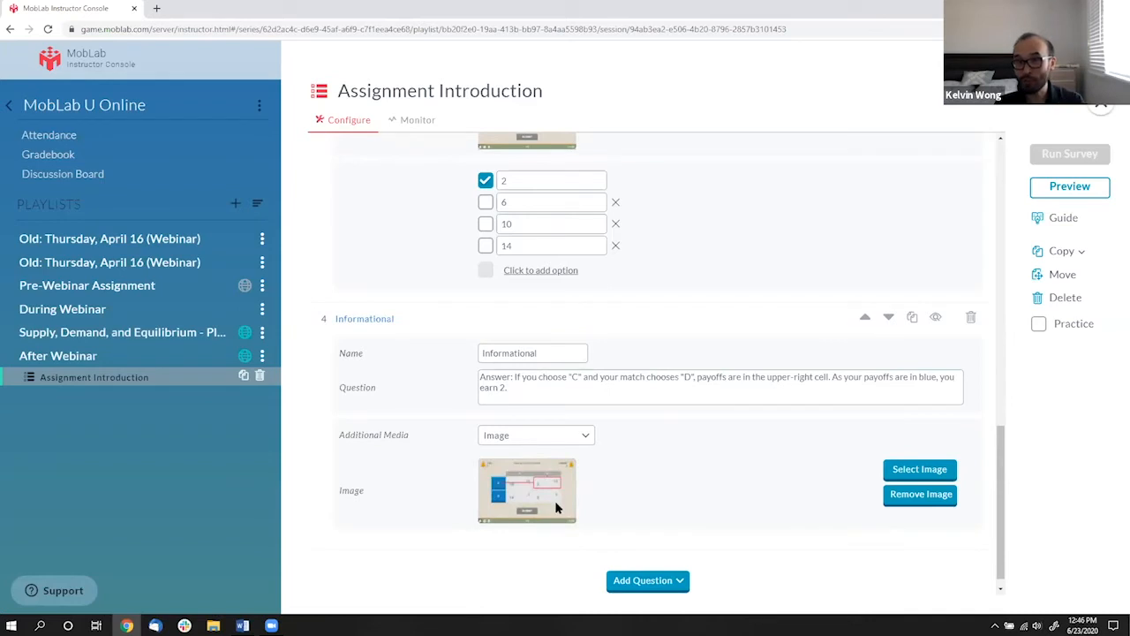
Add an Informational question reading "Great!" and "After you click Submit, your game will start in approximately 10 seconds.".
{"action": "scroll", "coordinate": [669, 520], "scroll_direction": "down", "scroll_amount": 1}
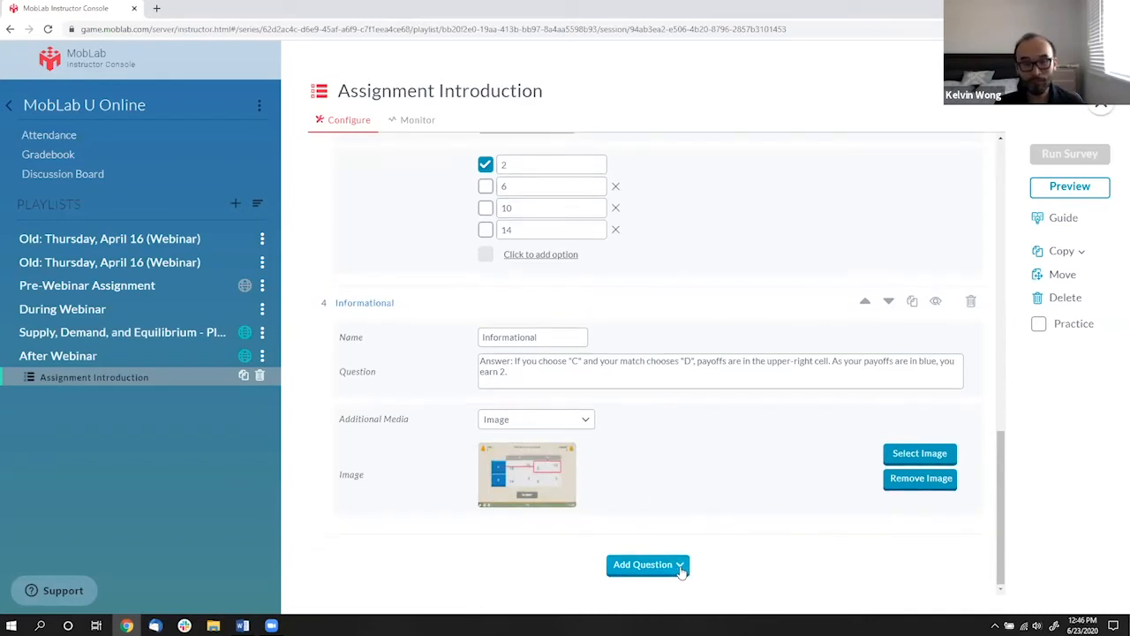
{"action": "left_click", "coordinate": [677, 565]}
{"action": "left_click", "coordinate": [678, 548]}
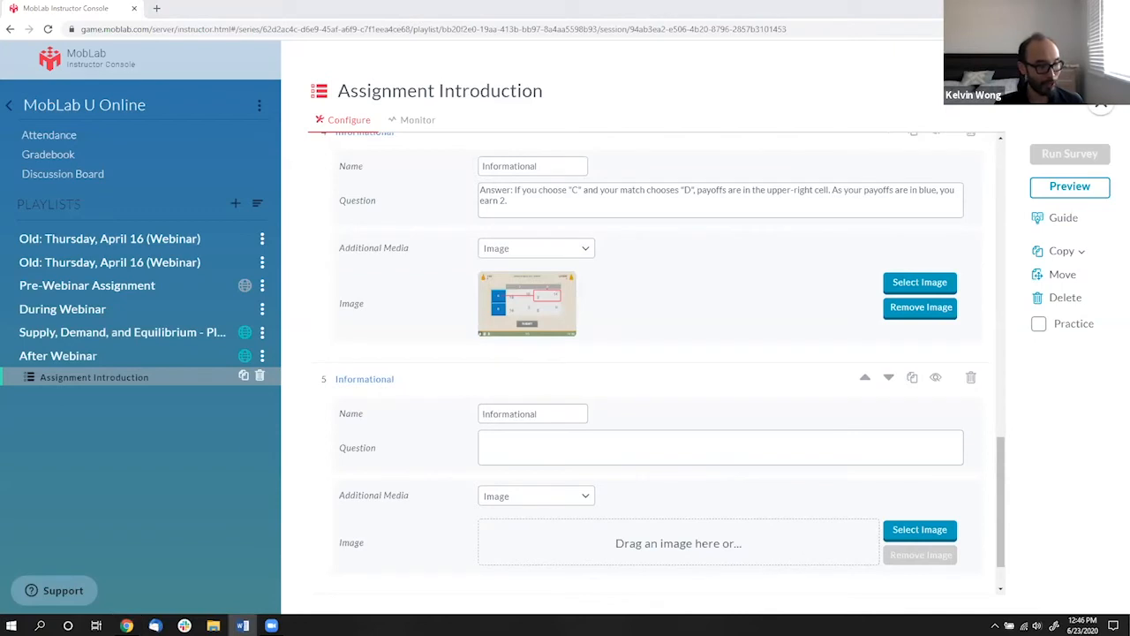
{"action": "scroll", "coordinate": [535, 431], "scroll_direction": "down", "scroll_amount": 1}
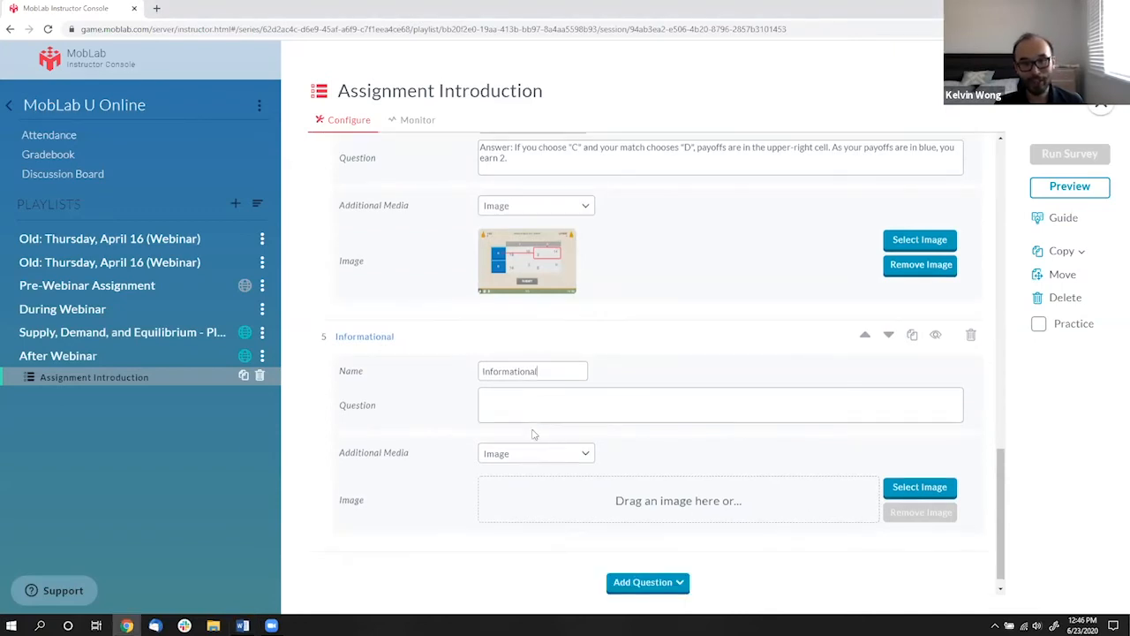
{"action": "left_click", "coordinate": [555, 413]}
{"action": "type", "text": "After you click Submit, your game will start in approximately 10 seconds"}
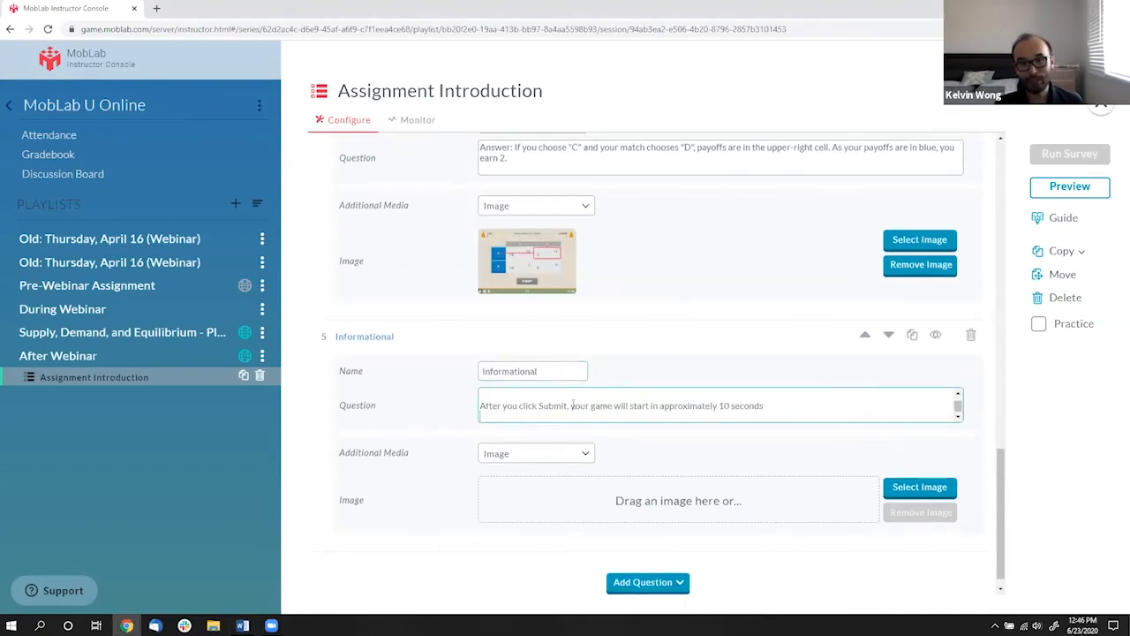
{"action": "type", "text": "."}
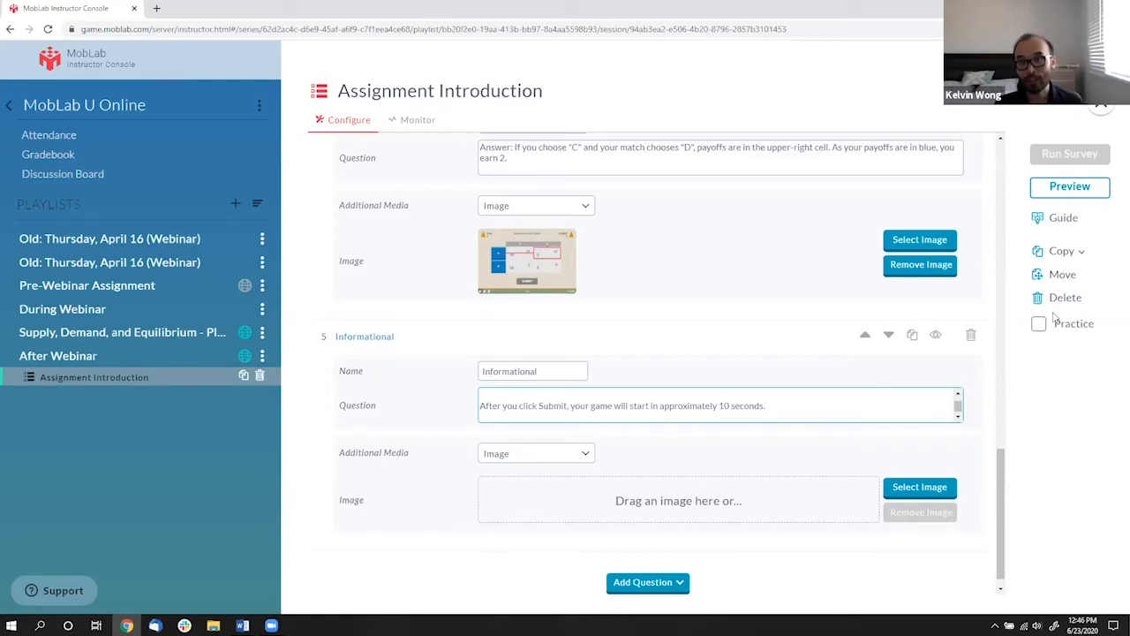
Preview the Assignment Introduction survey and review its welcome page and instruction video page.
{"action": "left_click", "coordinate": [1088, 193]}
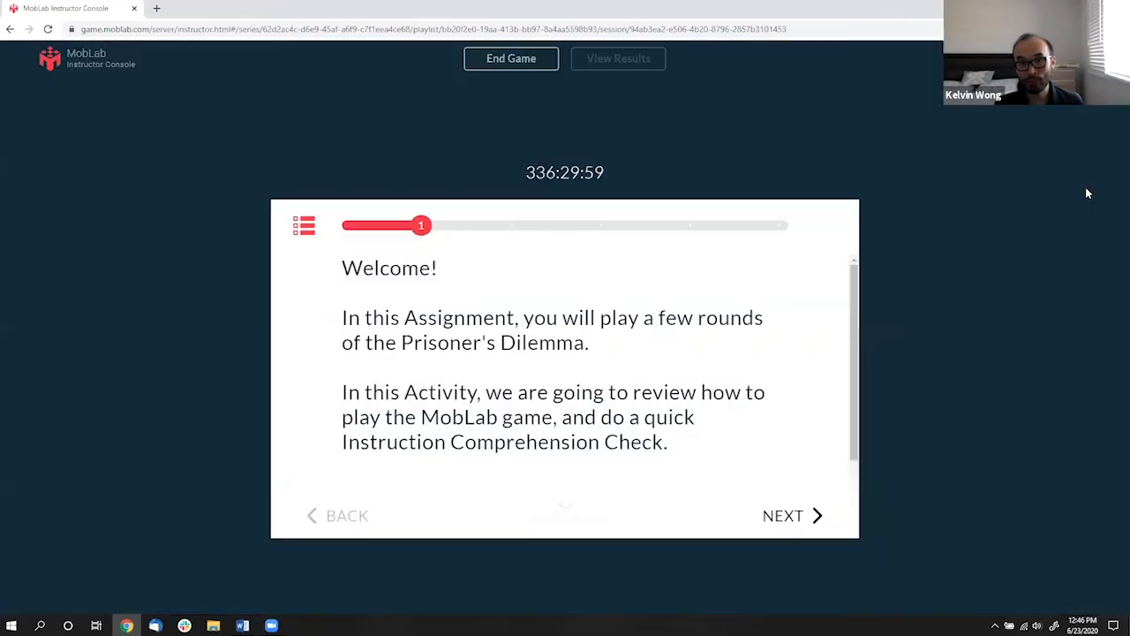
{"action": "scroll", "coordinate": [769, 503], "scroll_direction": "down", "scroll_amount": 1}
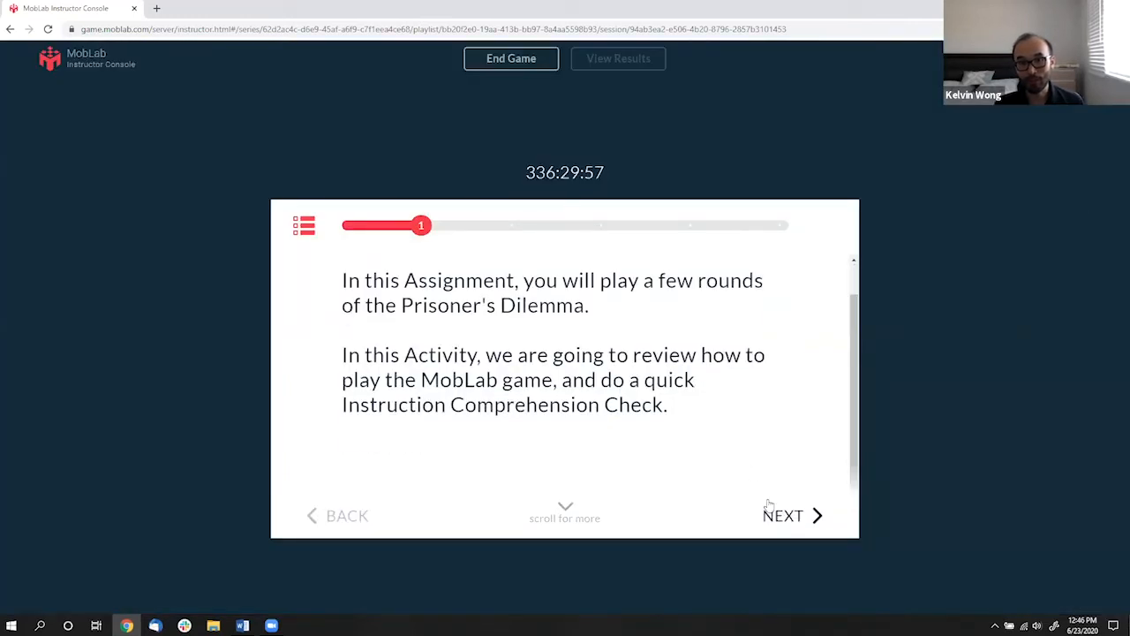
{"action": "left_click", "coordinate": [783, 515]}
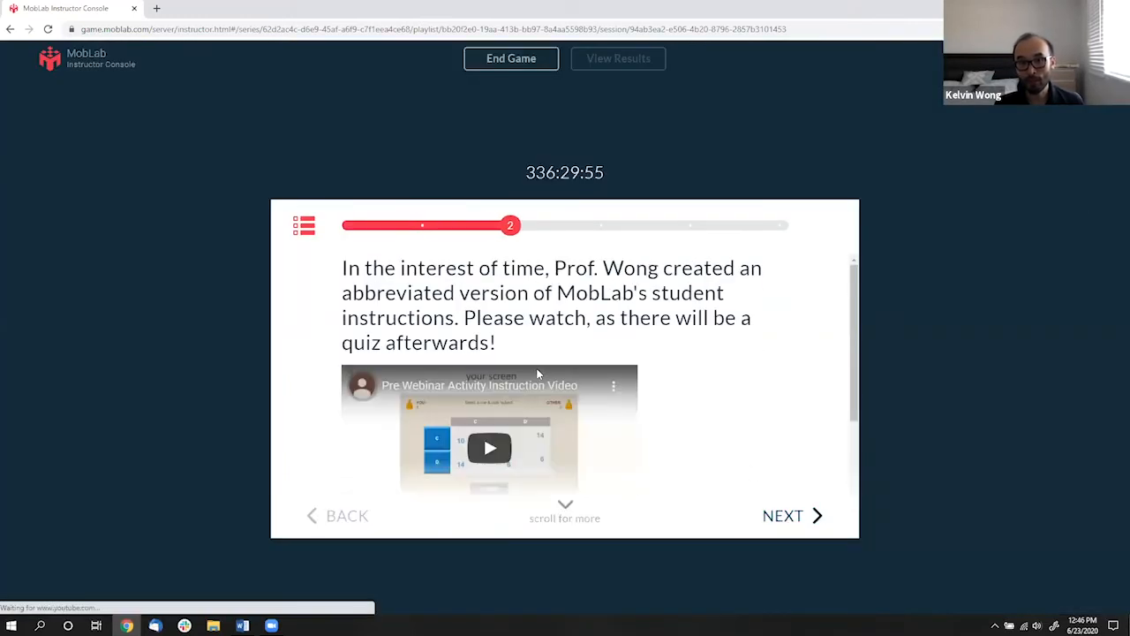
{"action": "scroll", "coordinate": [742, 508], "scroll_direction": "down", "scroll_amount": 2}
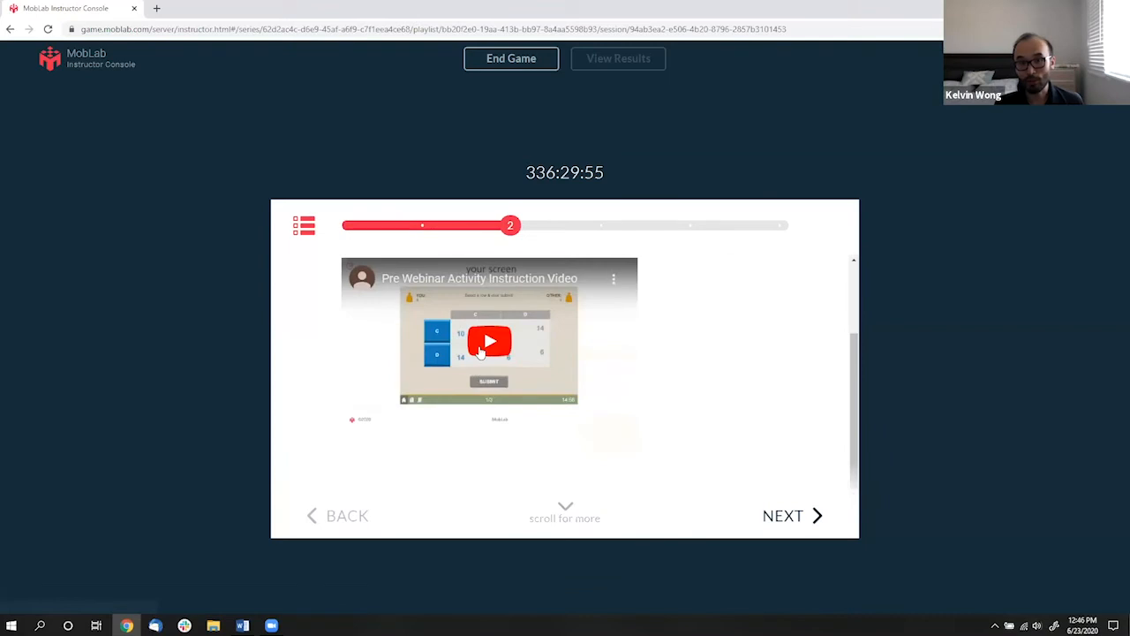
Go to the comprehension question in the preview, check its enlarged payoff matrix, and select 6 as the answer.
{"action": "left_click", "coordinate": [778, 517]}
{"action": "left_click", "coordinate": [460, 382]}
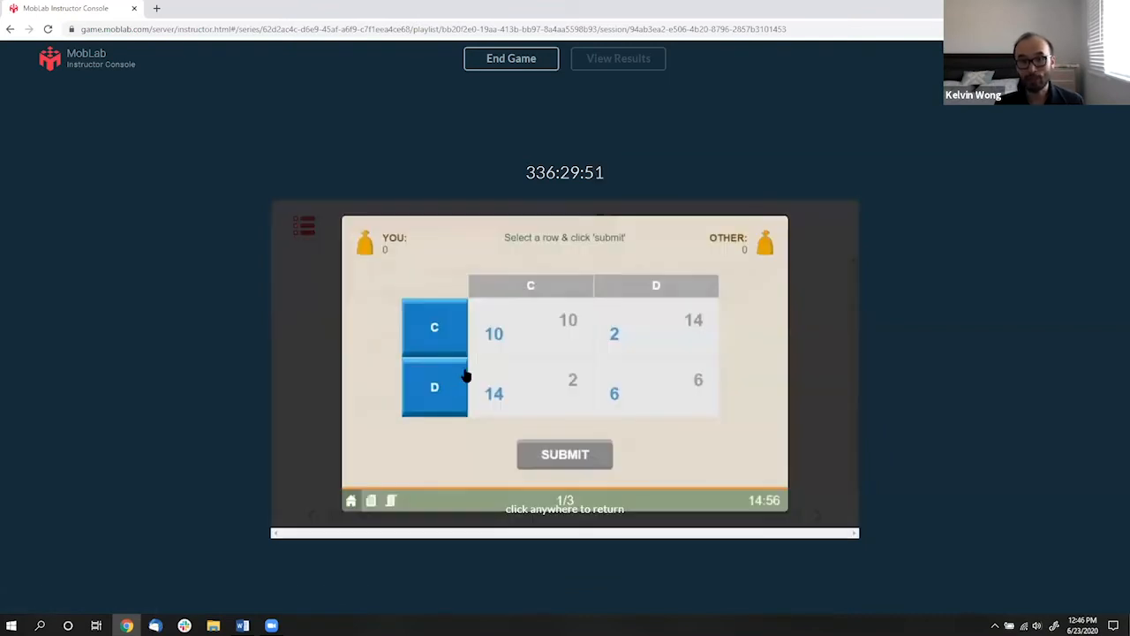
{"action": "left_click", "coordinate": [840, 322]}
{"action": "scroll", "coordinate": [460, 386], "scroll_direction": "down", "scroll_amount": 1}
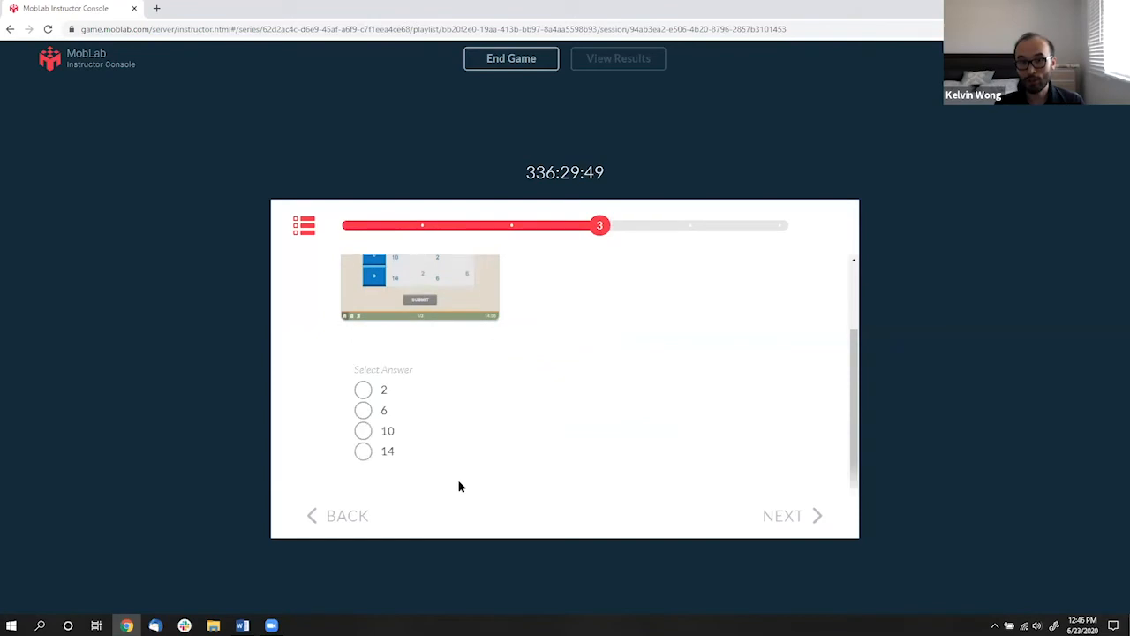
{"action": "left_click", "coordinate": [363, 417]}
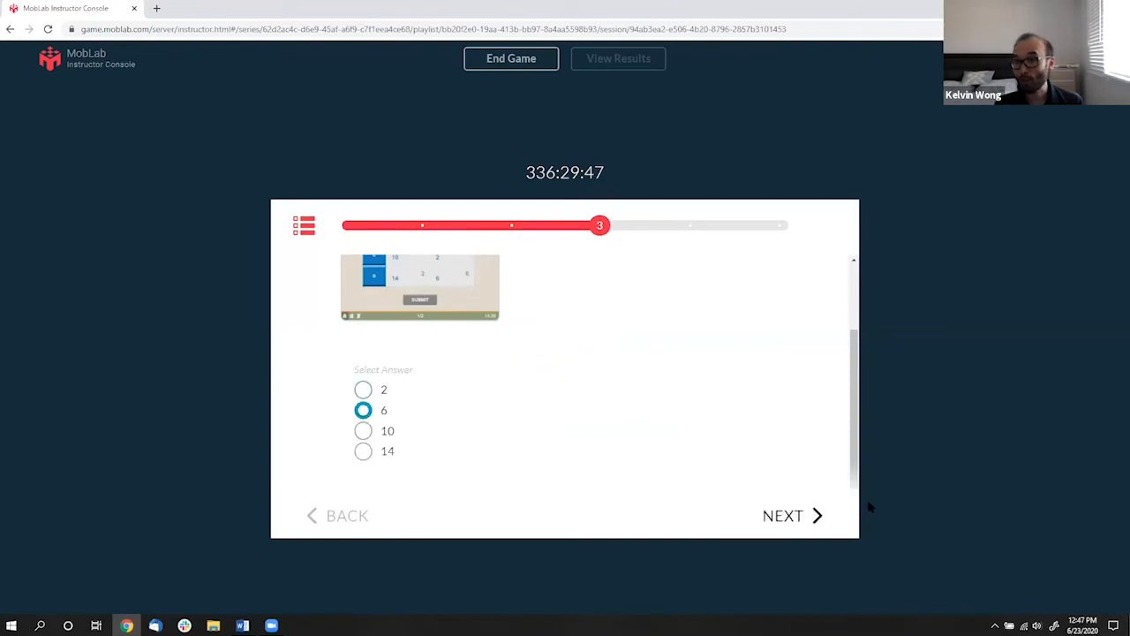
Check the answer explanation with its enlarged image and the final page of the preview, and return to the survey configuration.
{"action": "left_click", "coordinate": [803, 515]}
{"action": "left_click", "coordinate": [433, 417]}
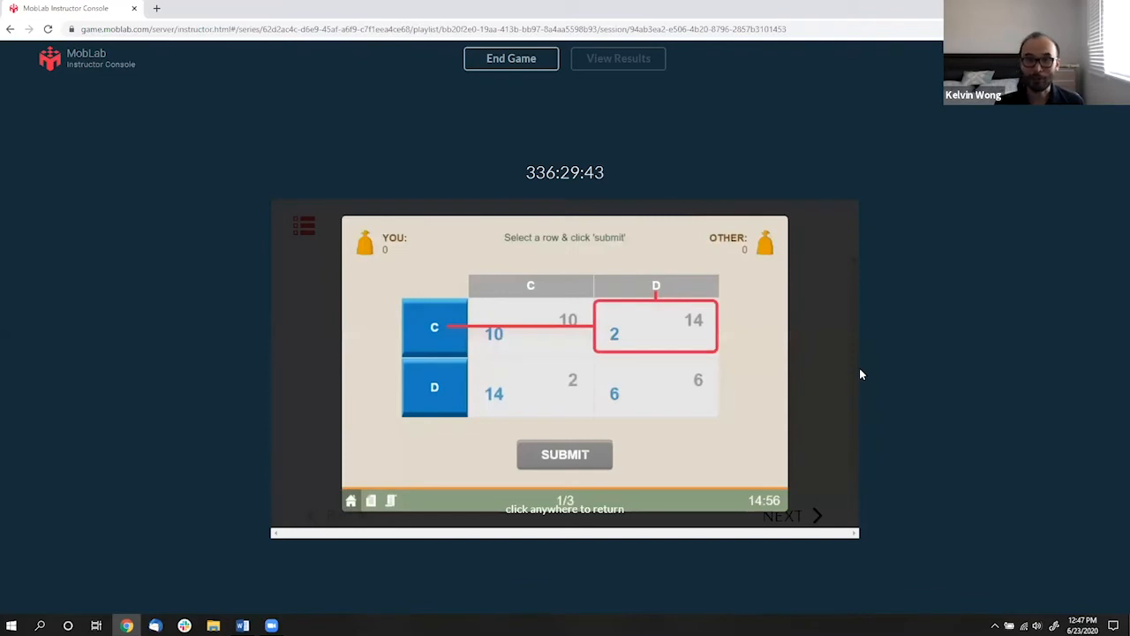
{"action": "left_click", "coordinate": [820, 433]}
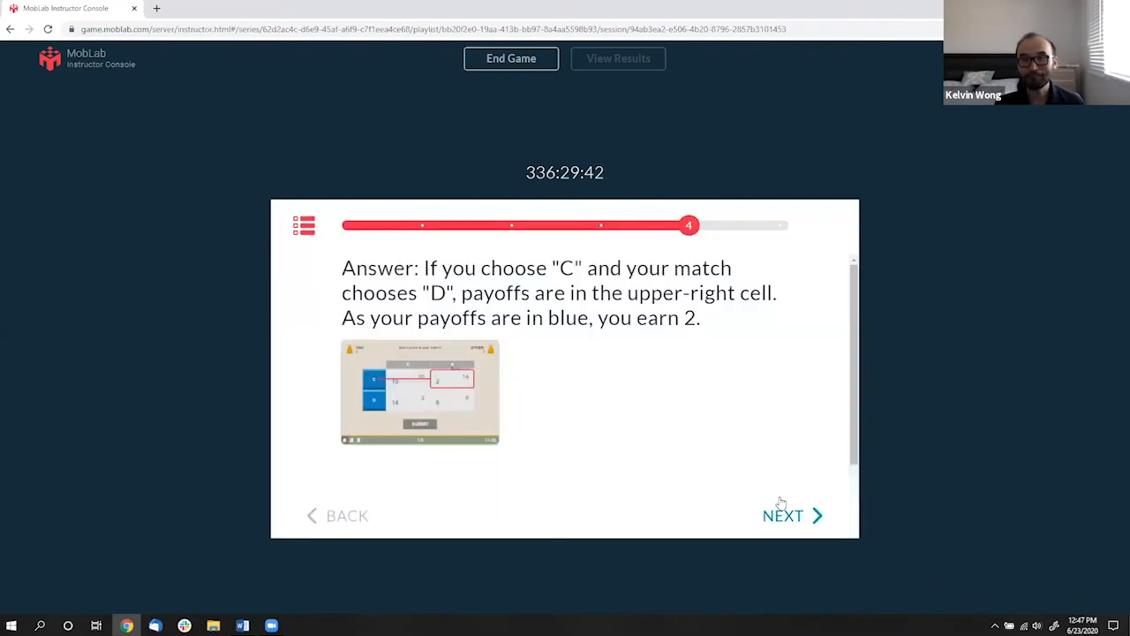
{"action": "left_click", "coordinate": [783, 512]}
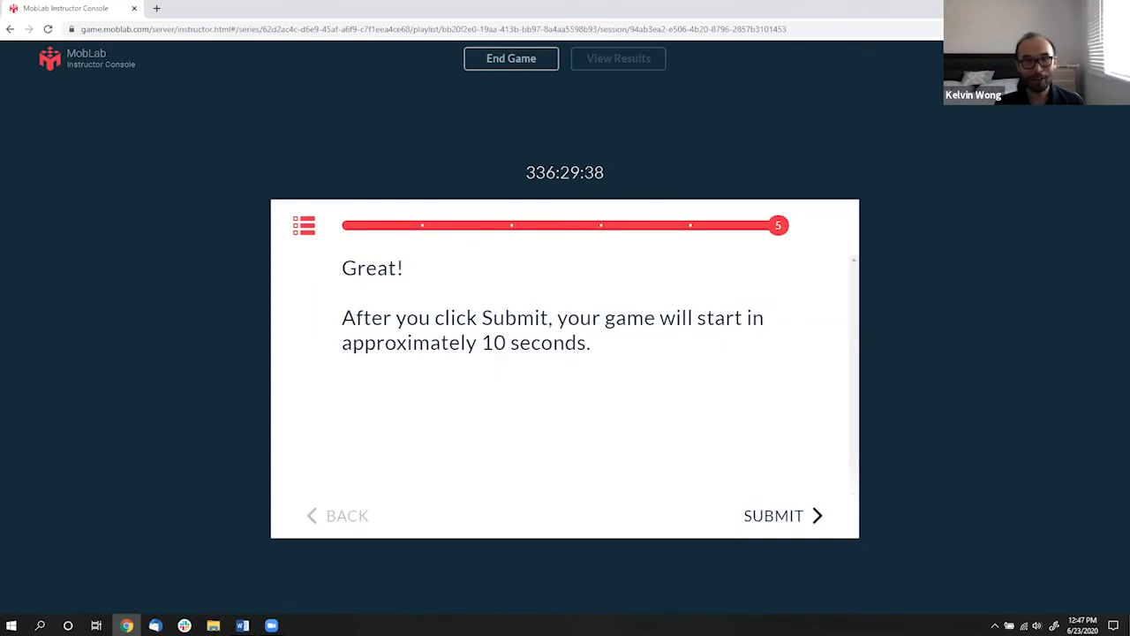
{"action": "left_click", "coordinate": [144, 337]}
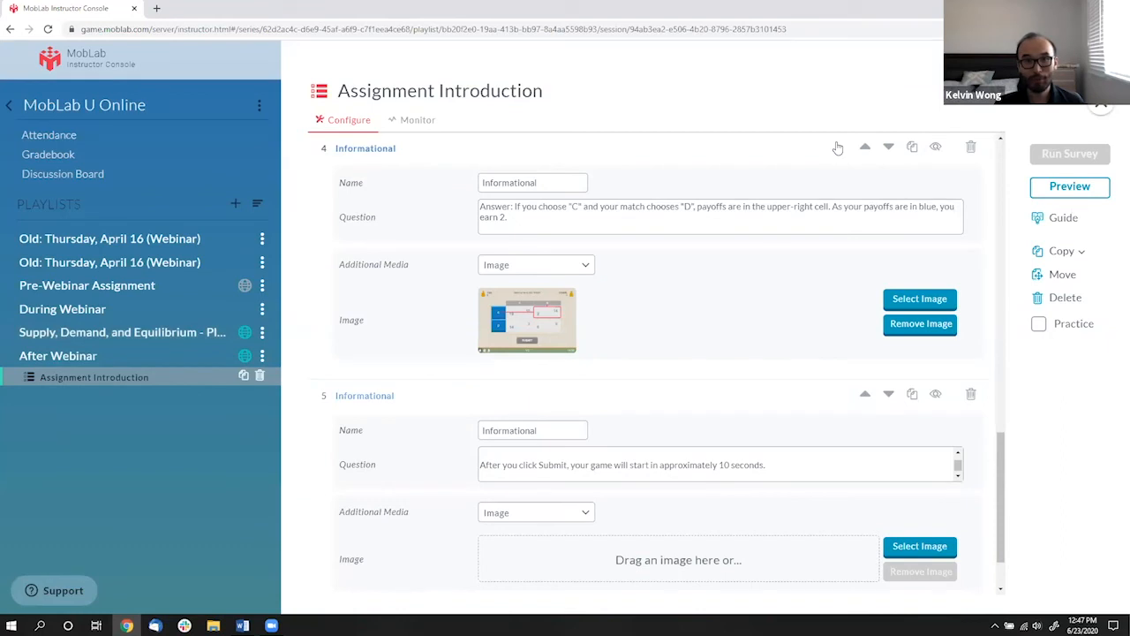
Search the Library for "prisoner" and add Prisoner's Dilemma (Matrix) to the After Webinar playlist.
{"action": "left_click", "coordinate": [423, 95]}
{"action": "type", "text": "prisoner"}
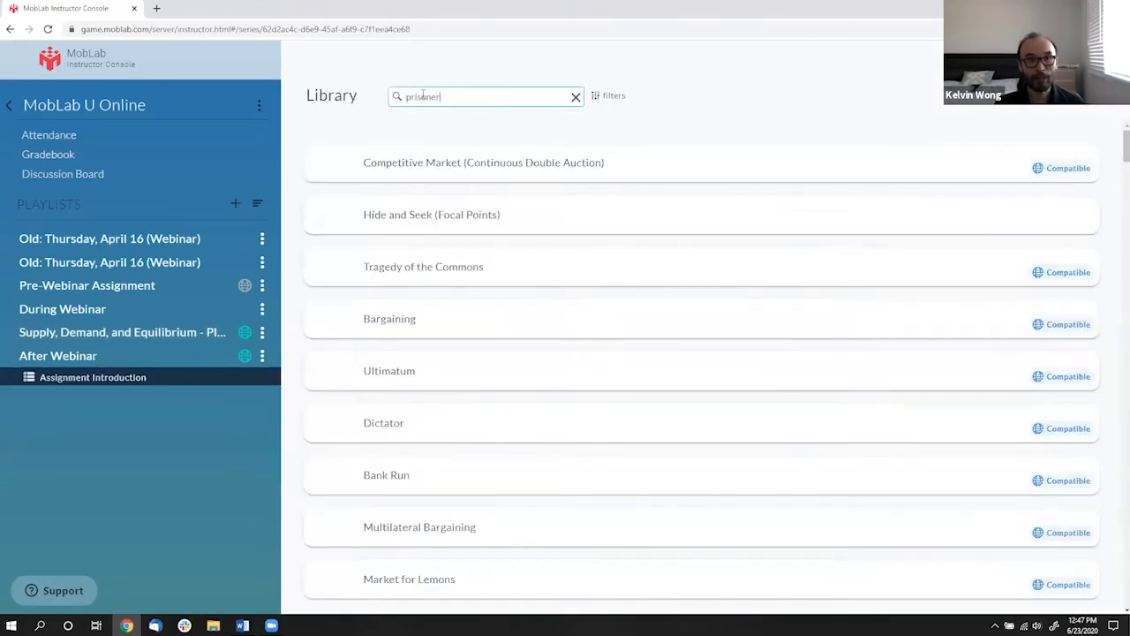
{"action": "mouse_move", "coordinate": [519, 177]}
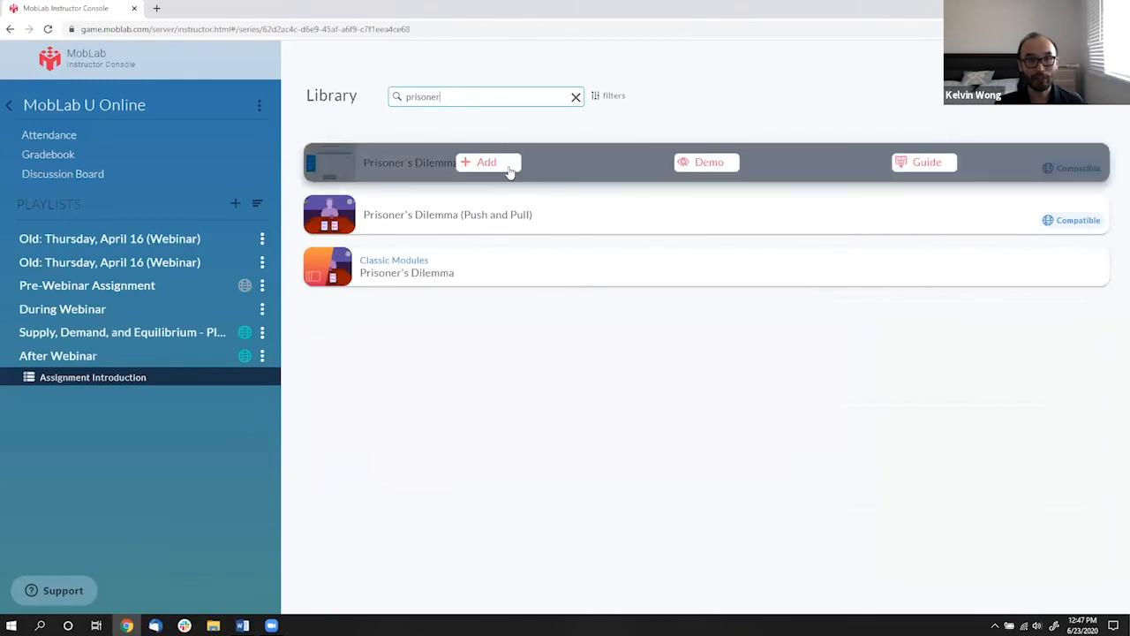
{"action": "left_click", "coordinate": [510, 170]}
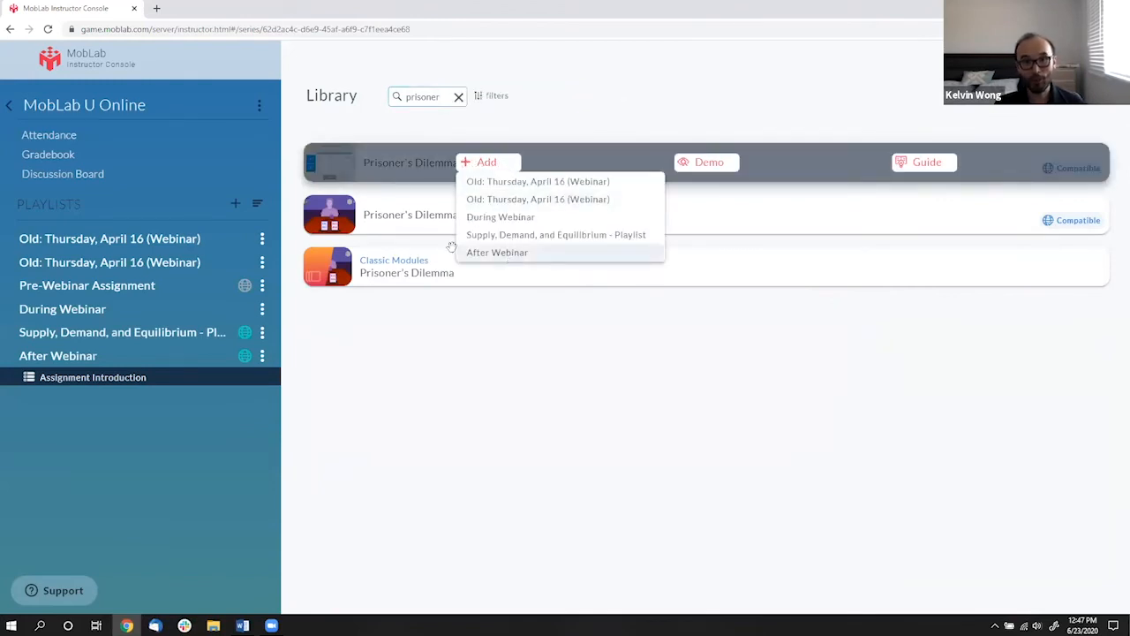
{"action": "left_click", "coordinate": [515, 255]}
Set the After Webinar playlist's Prisoner's Dilemma (Matrix) game to a minimum of 3 rounds with the Tit For Tat robot strategy.
{"action": "left_click", "coordinate": [106, 398]}
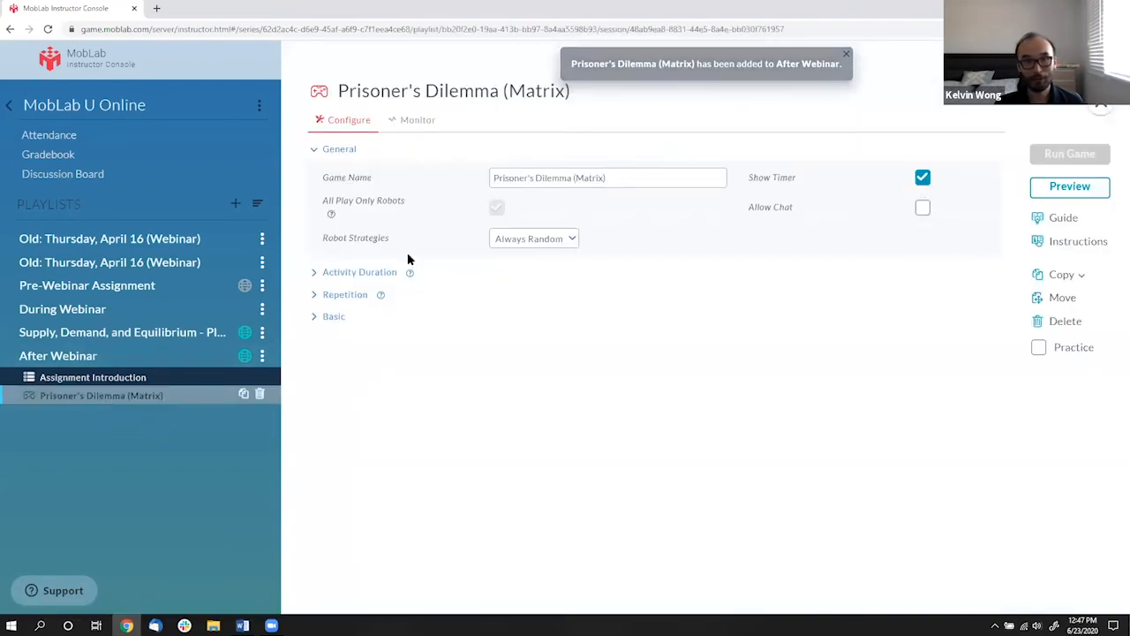
{"action": "left_click", "coordinate": [346, 297]}
{"action": "double_click", "coordinate": [444, 328]}
{"action": "type", "text": "3"}
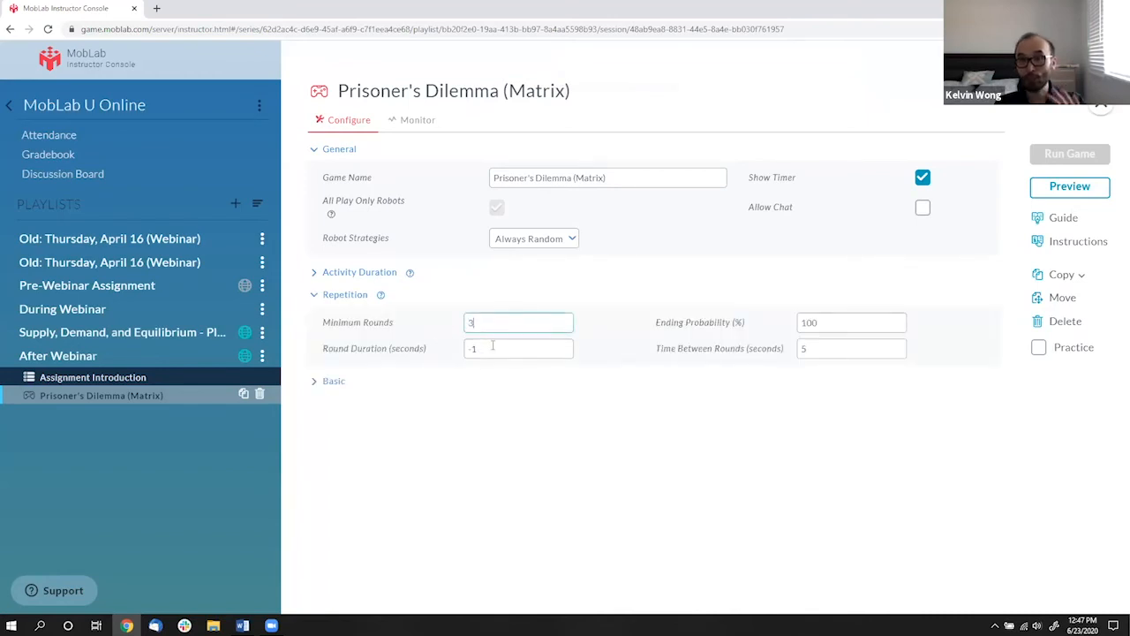
{"action": "left_click", "coordinate": [548, 242]}
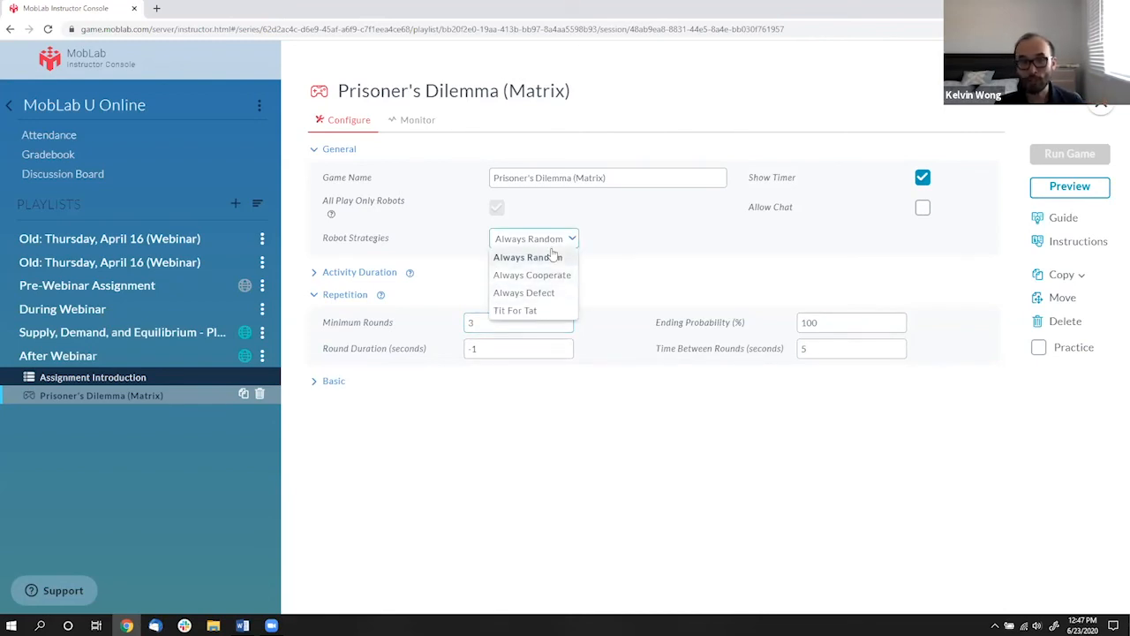
{"action": "left_click", "coordinate": [548, 312]}
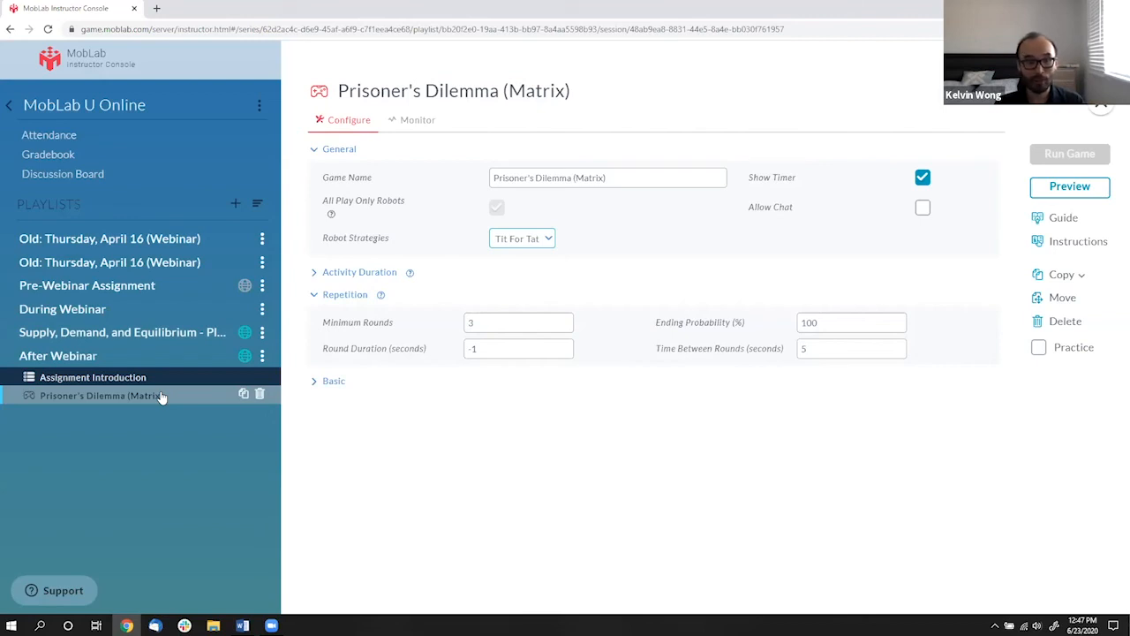
Copy the Assignment Review survey from the Pre-Webinar Assignment playlist to the After Webinar playlist.
{"action": "left_click", "coordinate": [97, 287]}
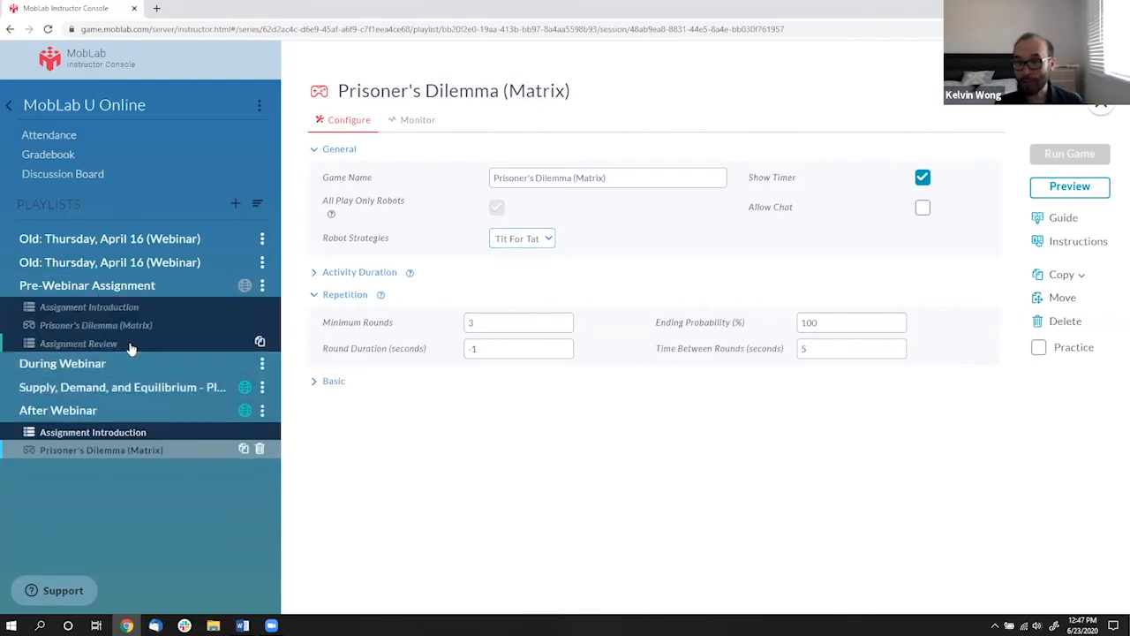
{"action": "left_click", "coordinate": [130, 348]}
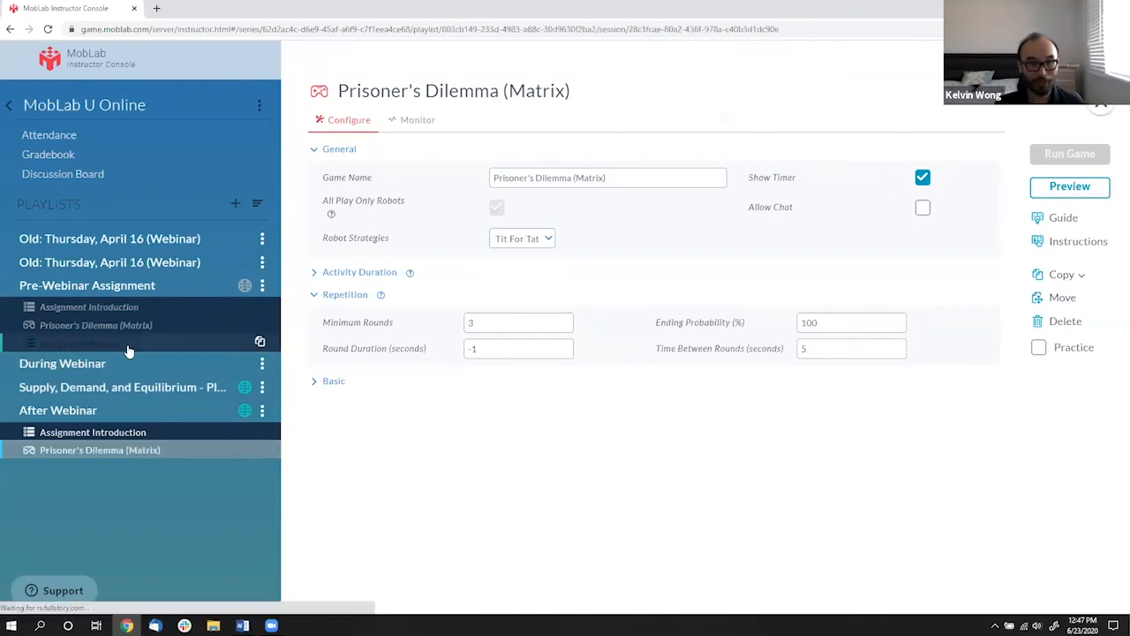
{"action": "left_click", "coordinate": [260, 343]}
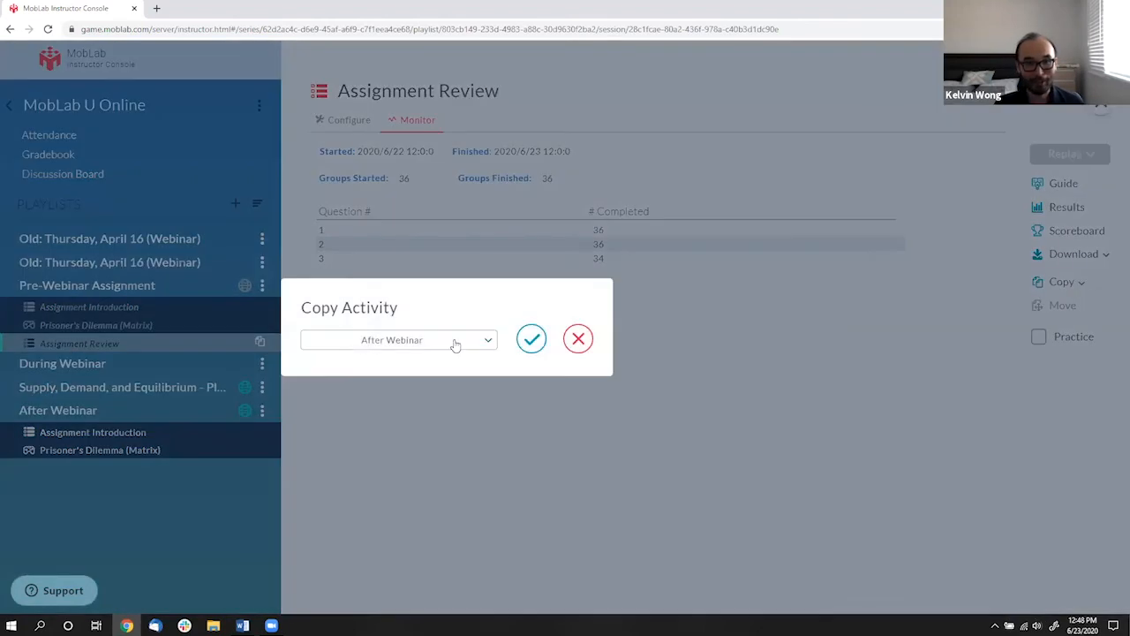
{"action": "left_click", "coordinate": [532, 339]}
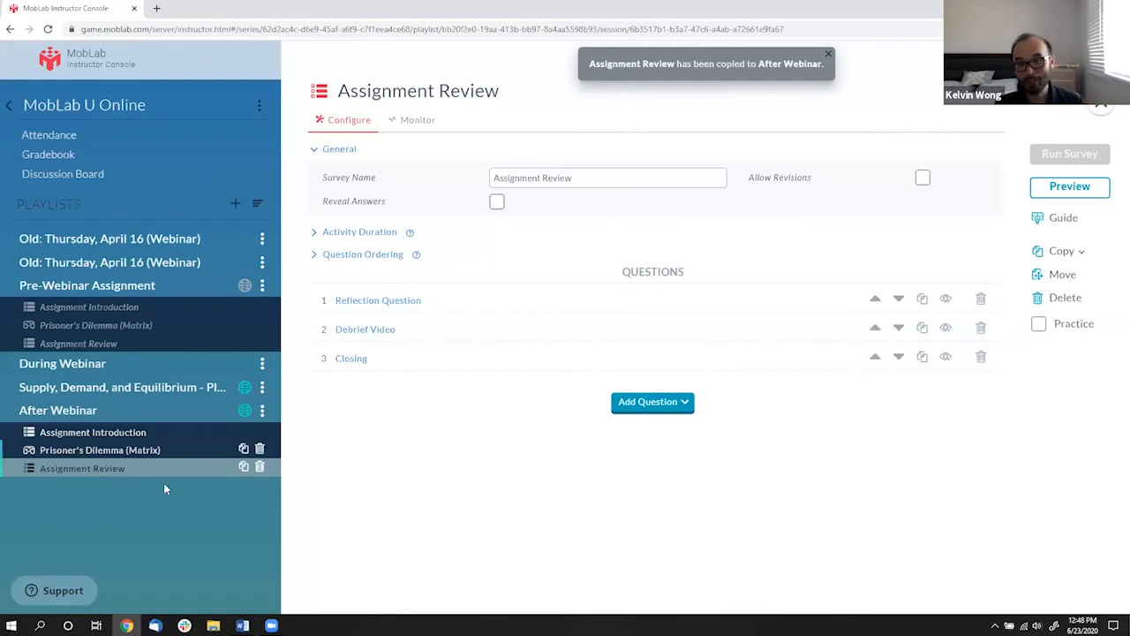